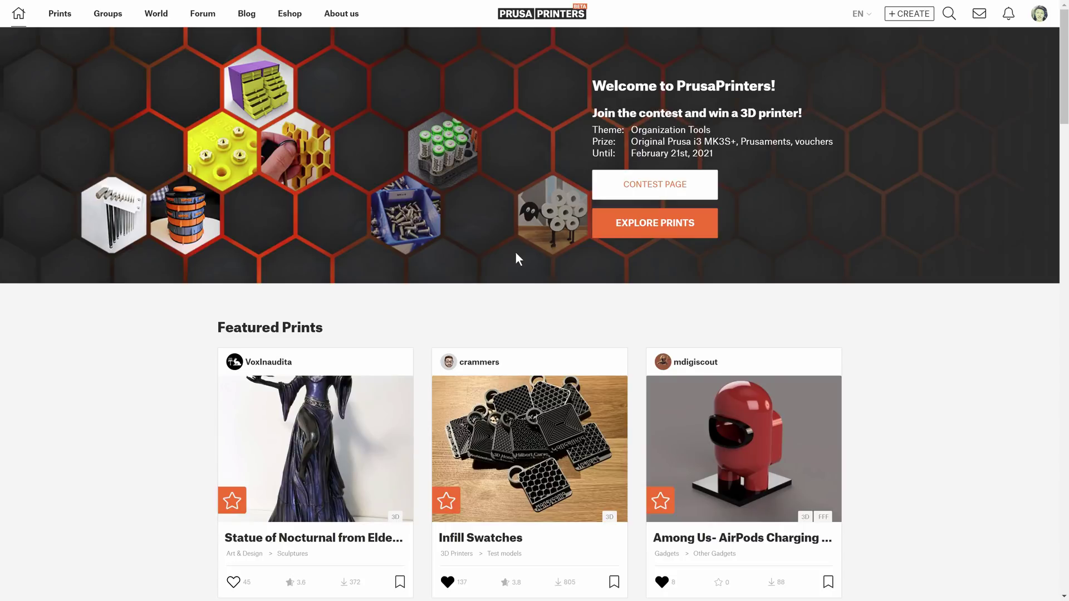
# - Open the Prints listing and pan the world map of users across Europe, Africa and Asia
pyautogui.click(60, 17)
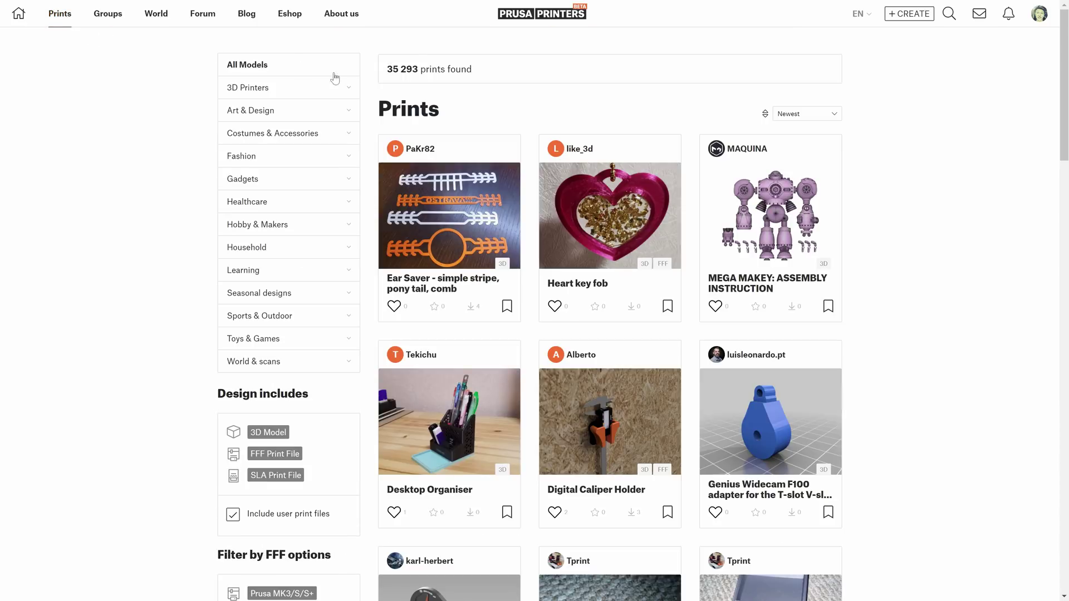
pyautogui.scroll(-3, 699, 115)
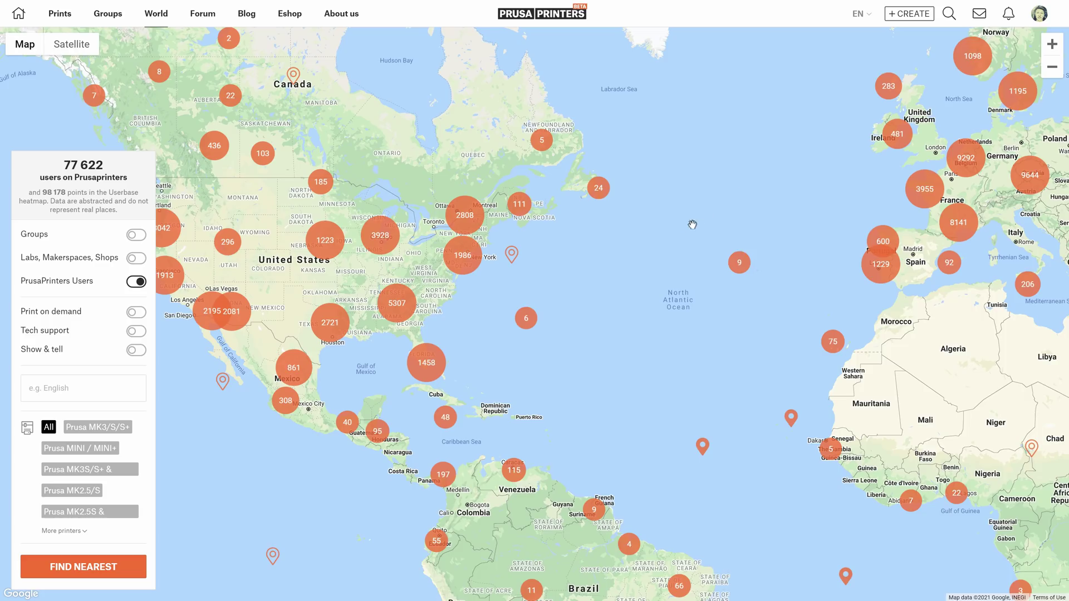
pyautogui.moveTo(692, 224); pyautogui.dragTo(799, 175)
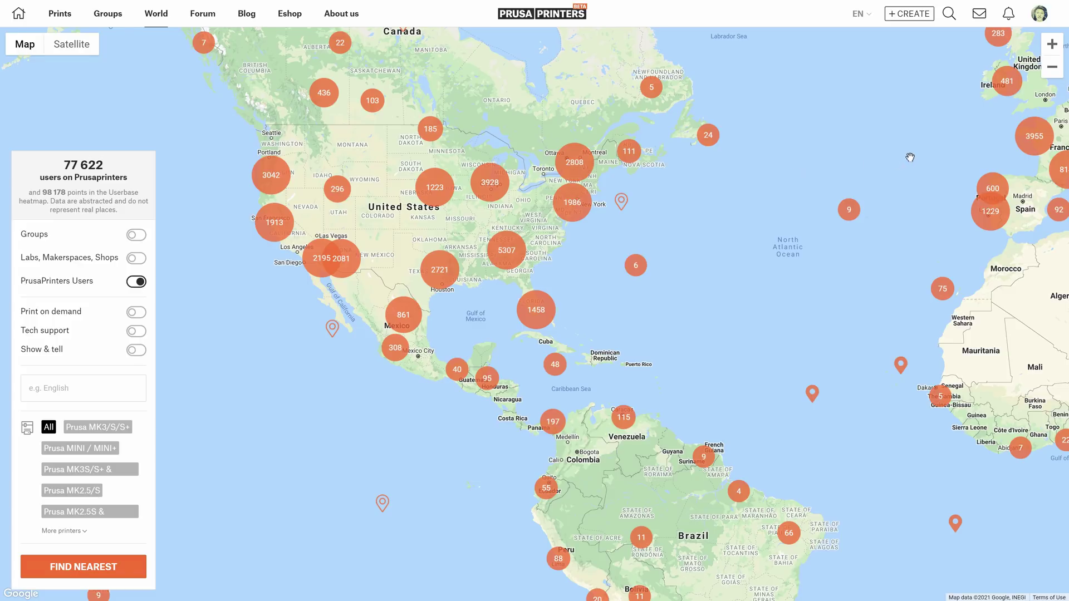
pyautogui.moveTo(911, 157); pyautogui.dragTo(382, 240)
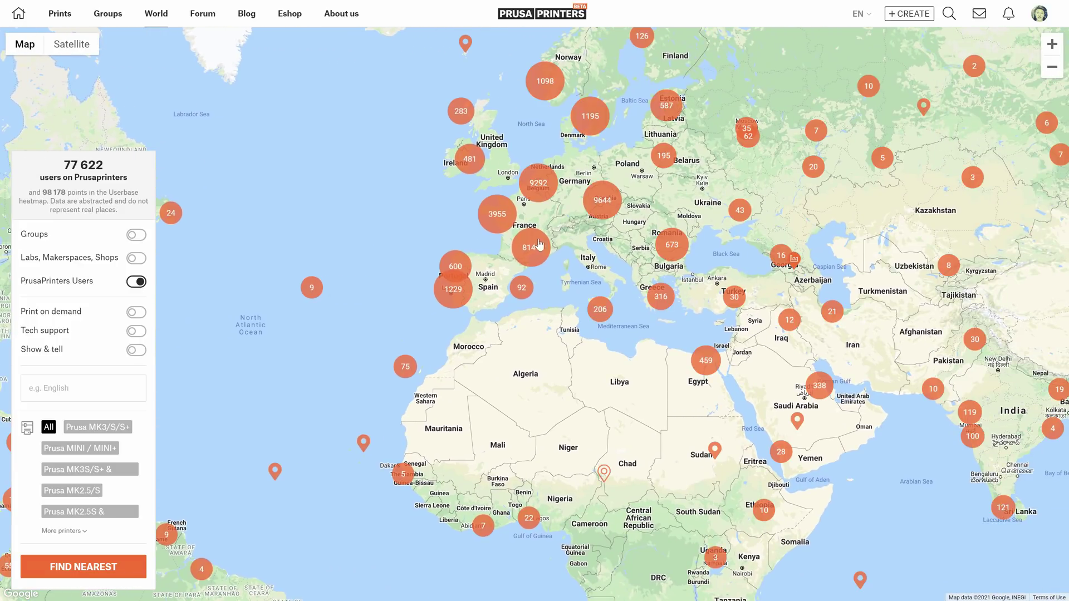
pyautogui.moveTo(532, 242); pyautogui.dragTo(431, 241)
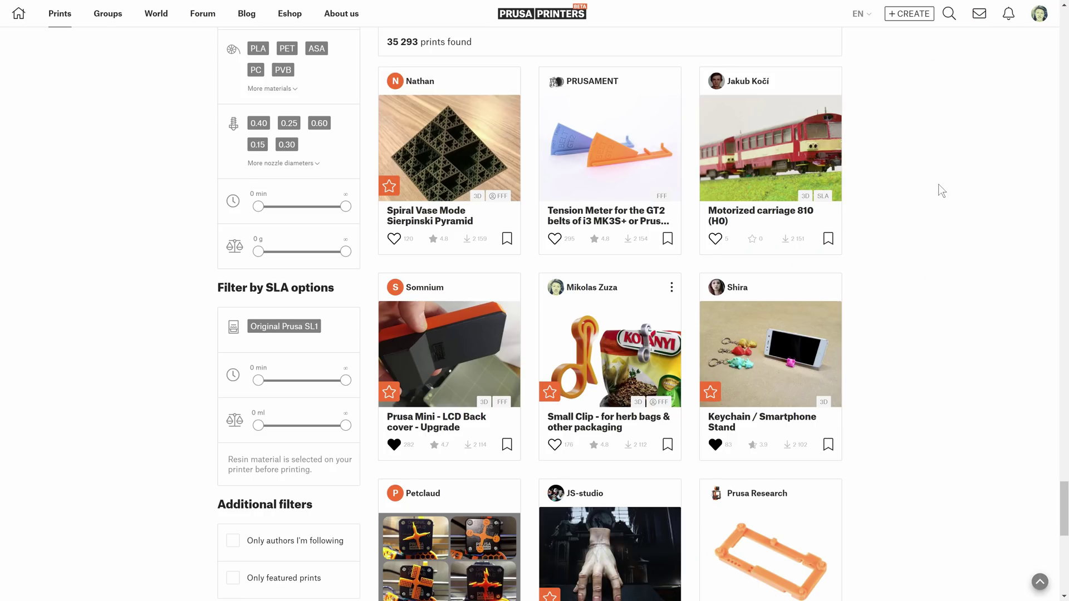
# - Scroll down through the Prints catalogue listing
pyautogui.scroll(-7, 941, 191)
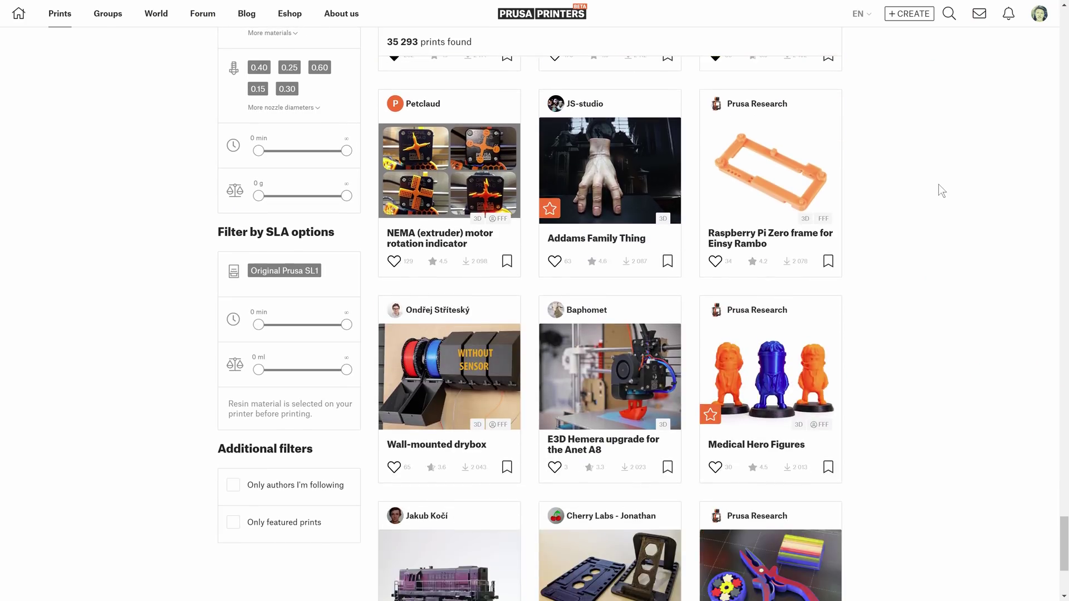
pyautogui.scroll(-4, 938, 186)
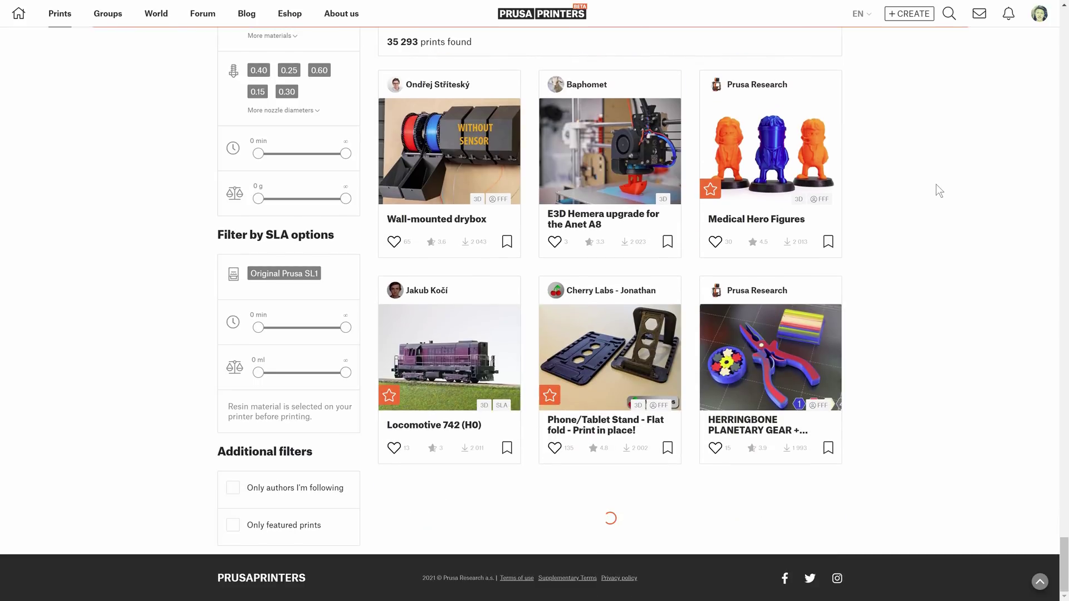
pyautogui.scroll(-4, 937, 186)
pyautogui.scroll(-2, 936, 185)
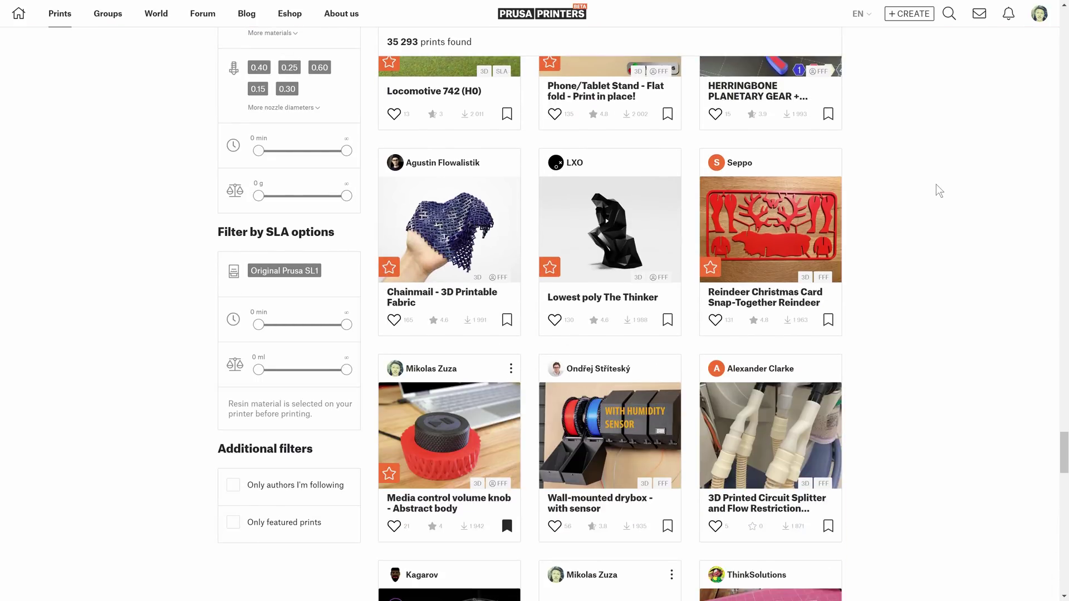
pyautogui.scroll(-6, 936, 185)
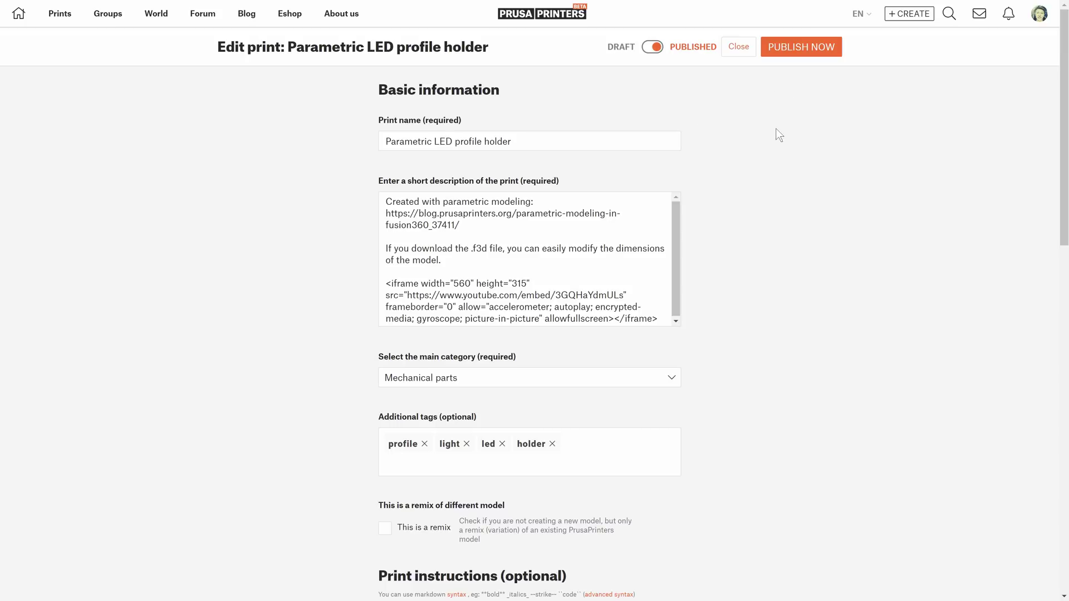
# - Go back from the edit form to the Prusa Enclosure V2 - MMU2S print page
pyautogui.hotkey('alt', 'Left')
pyautogui.hotkey('alt', 'Left')
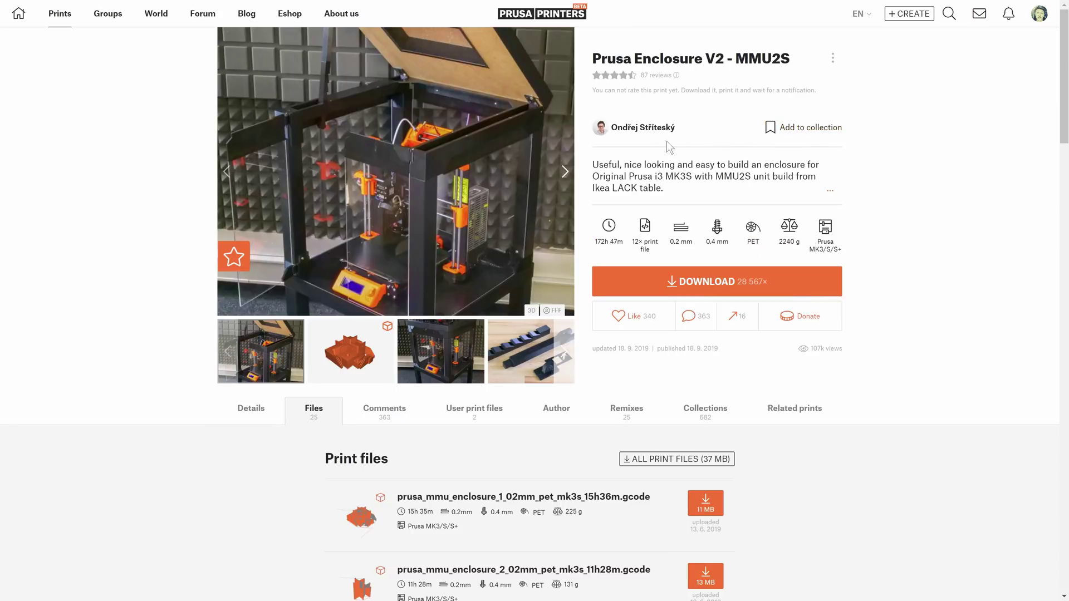
# - Highlight 'Prusa Enclosure' in the title and browse the enclosure's gcode and 3mf file lists
pyautogui.moveTo(593, 59); pyautogui.dragTo(704, 64)
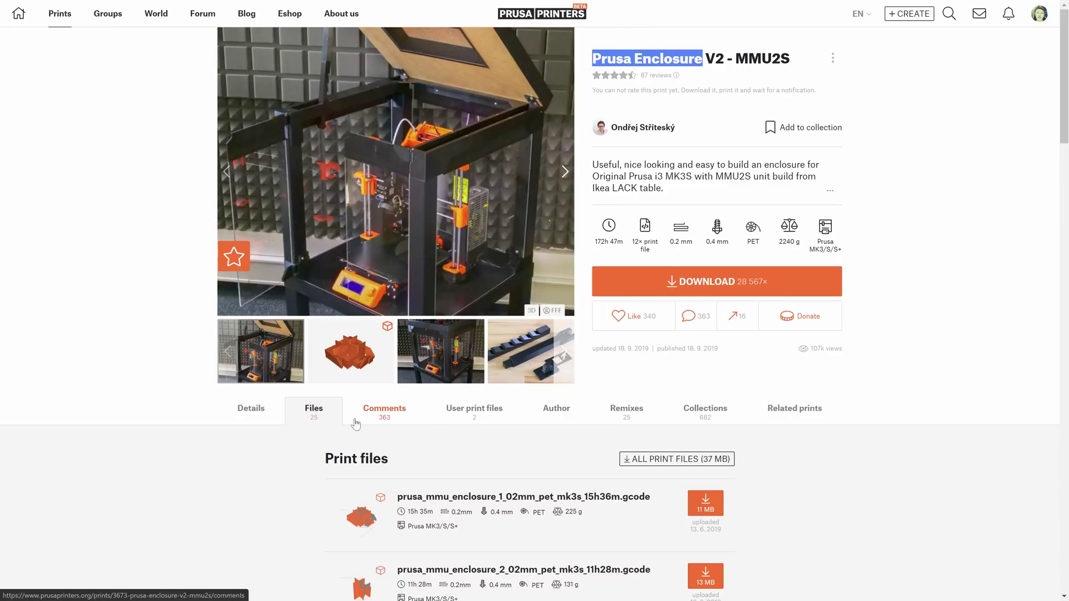
pyautogui.scroll(-4, 493, 412)
pyautogui.scroll(-3, 445, 234)
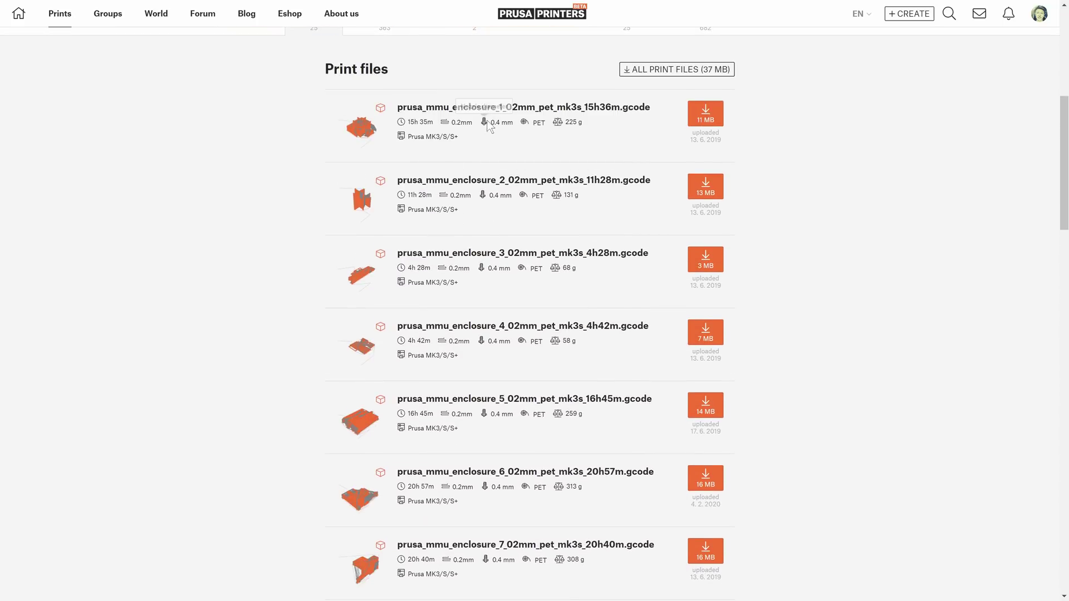
pyautogui.scroll(-12, 498, 201)
pyautogui.scroll(-10, 499, 201)
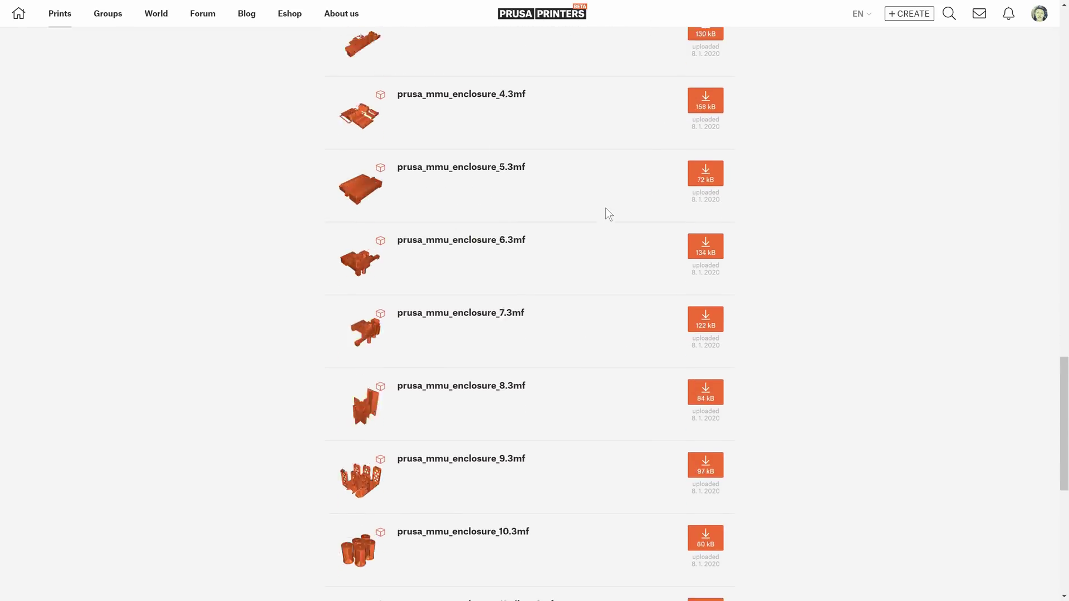
pyautogui.scroll(-3, 611, 244)
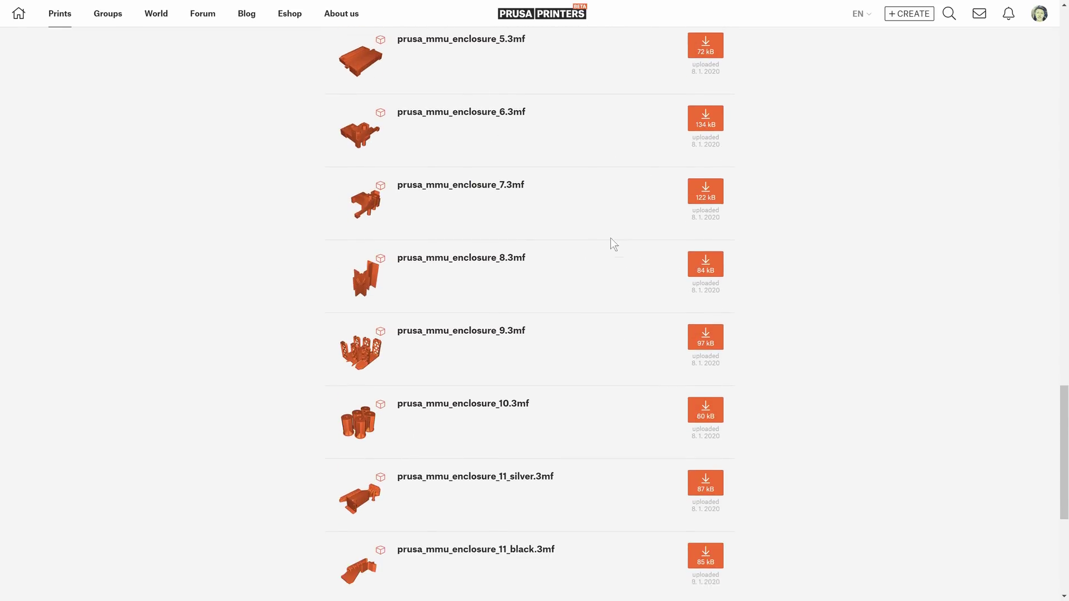
pyautogui.scroll(3, 604, 251)
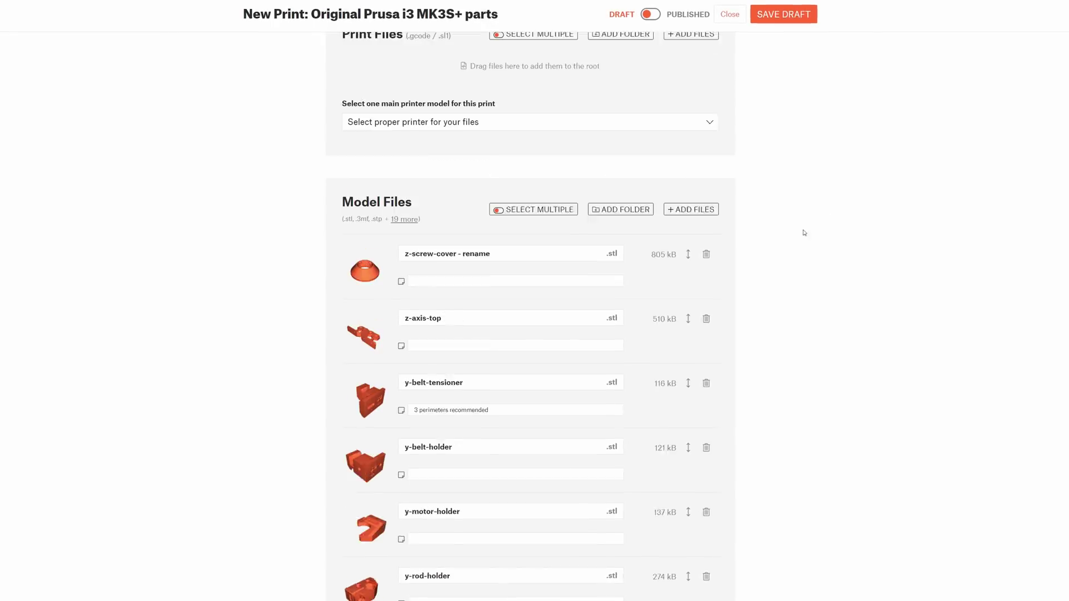
pyautogui.scroll(1, 635, 267)
# - Add a new folder under Model Files and drag a model file into it
pyautogui.click(636, 277)
pyautogui.scroll(-5, 522, 246)
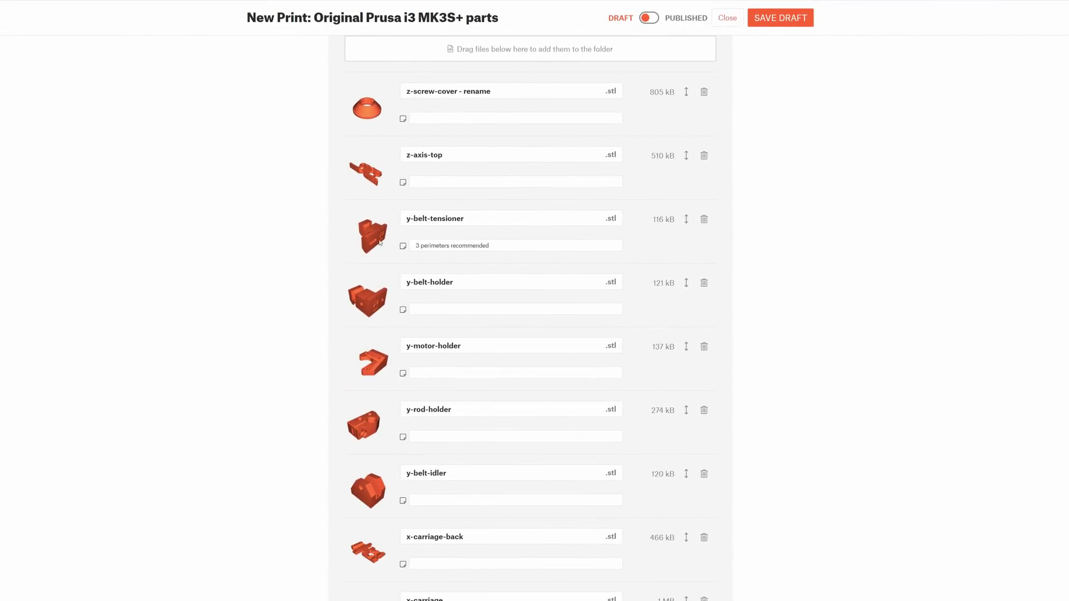
pyautogui.scroll(2, 638, 228)
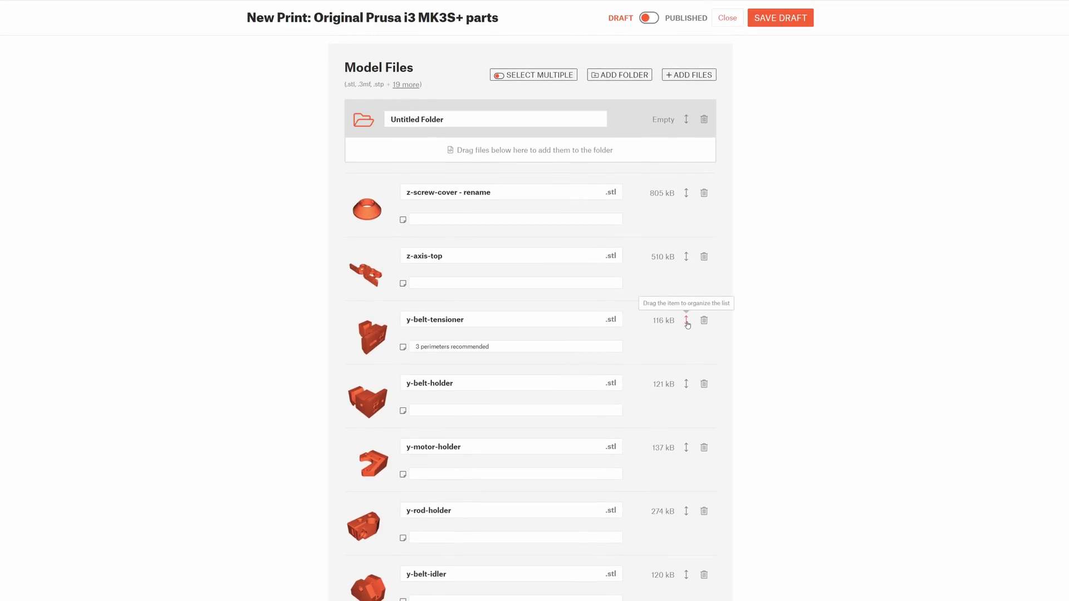
pyautogui.moveTo(686, 320); pyautogui.dragTo(686, 151)
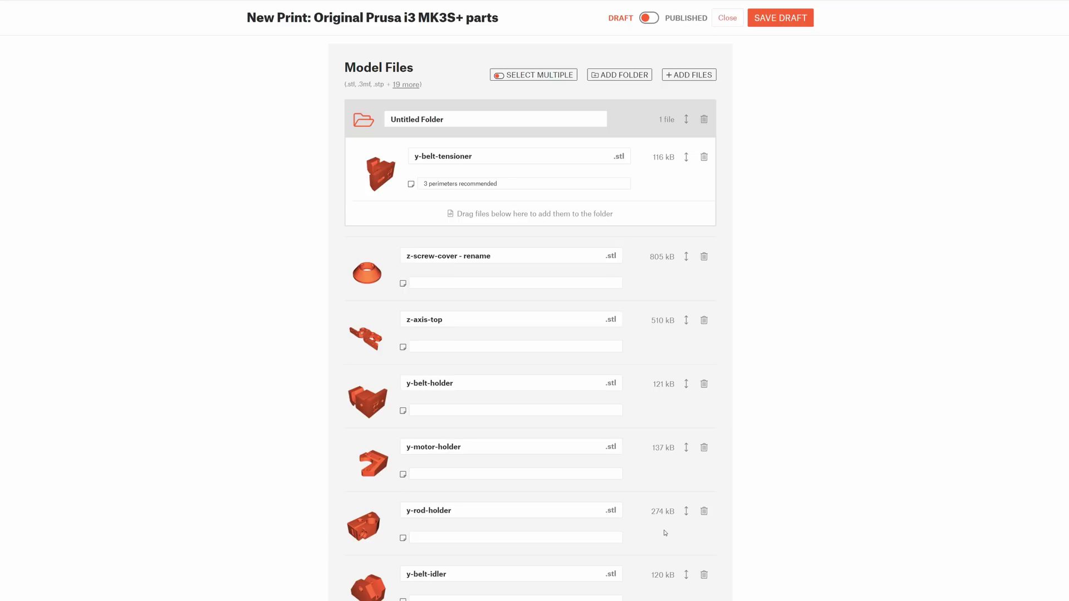
# - Rename the folder to 'Y axis' and switch on multiple file selection
pyautogui.tripleClick(409, 123)
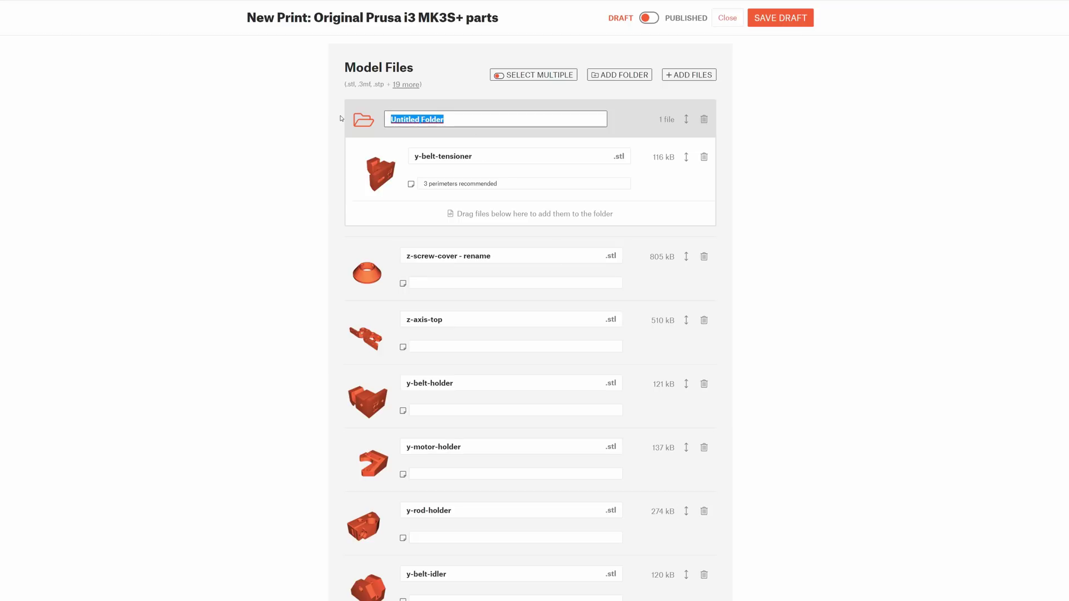
pyautogui.write('Y axis')
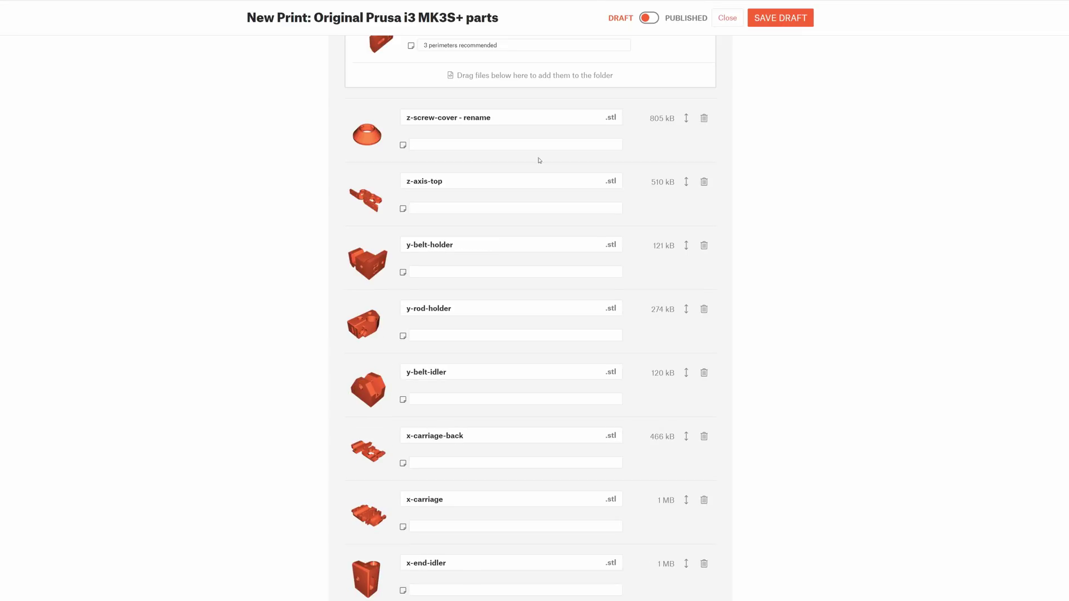
pyautogui.scroll(4, 539, 162)
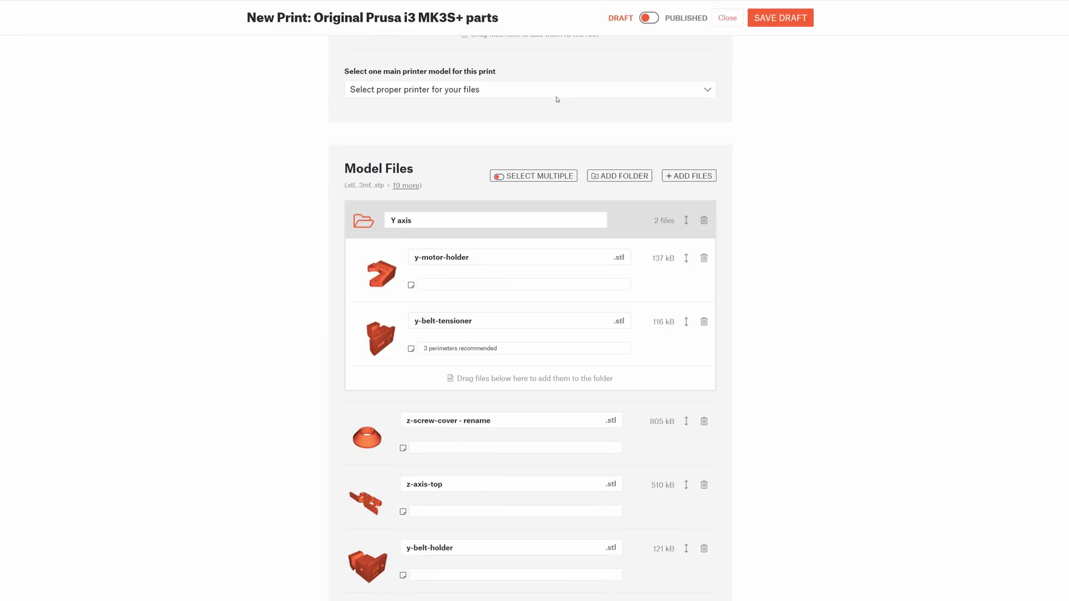
pyautogui.click(545, 179)
# - Move y-rod-holder, y-belt-holder and y-belt-idler together into the Y axis folder
pyautogui.scroll(-8, 501, 255)
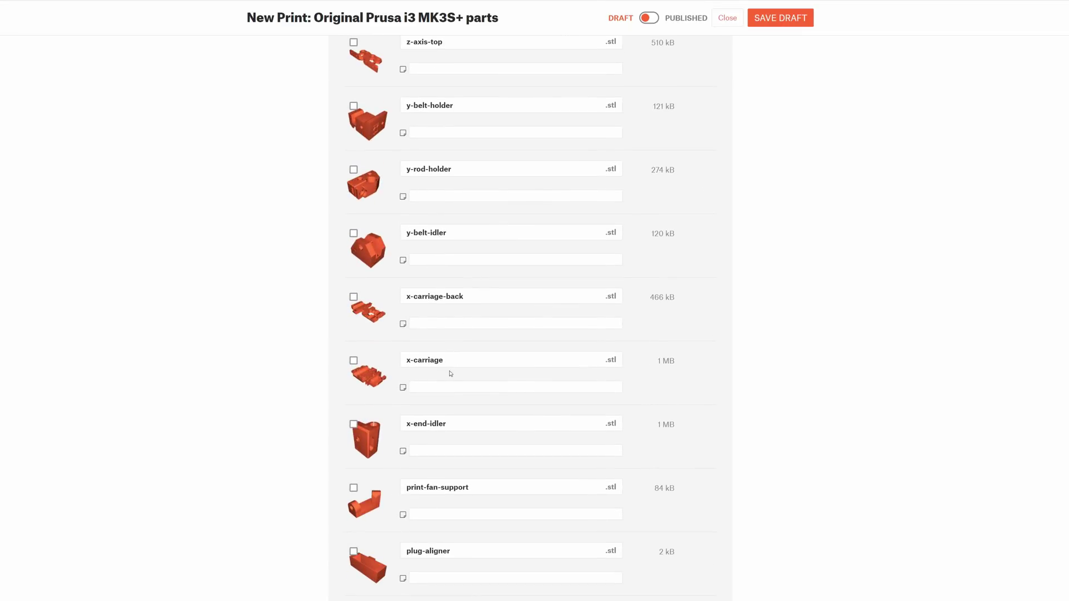
pyautogui.click(354, 170)
pyautogui.click(353, 105)
pyautogui.click(354, 233)
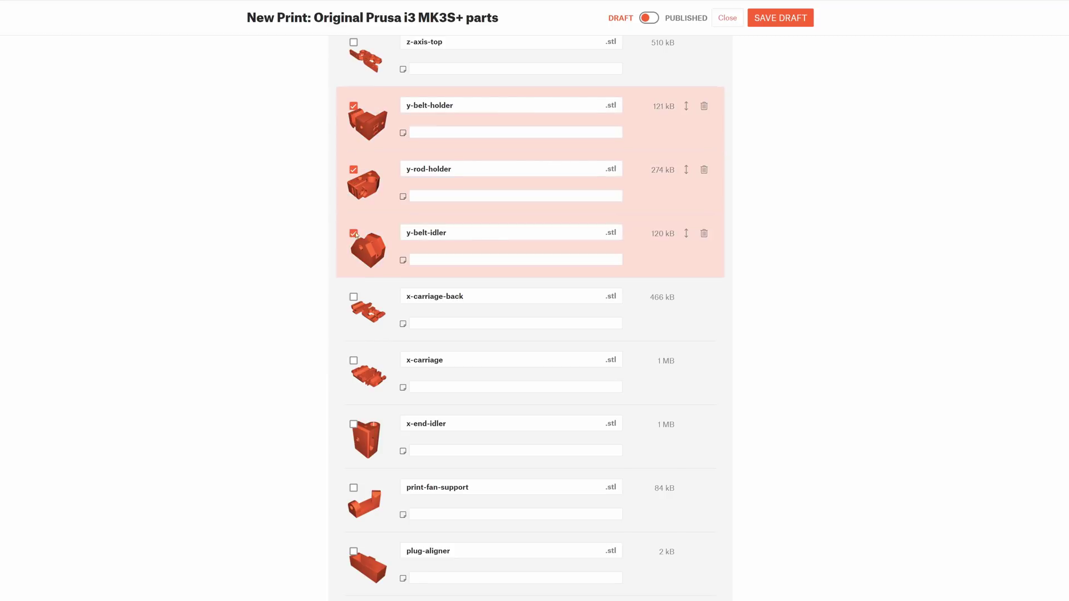
pyautogui.scroll(6, 640, 417)
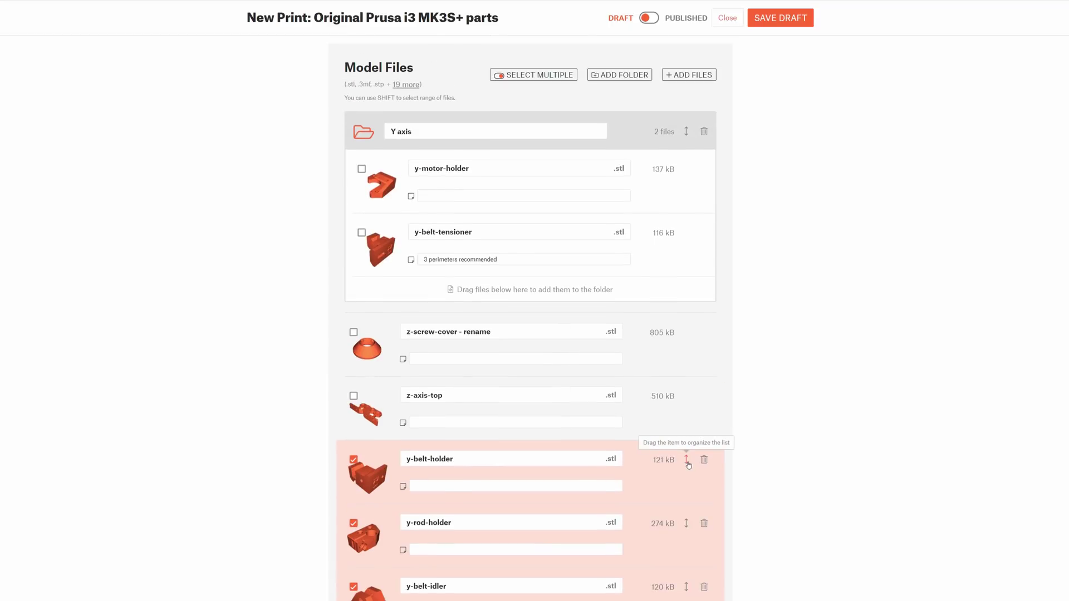
pyautogui.moveTo(686, 460); pyautogui.dragTo(669, 267)
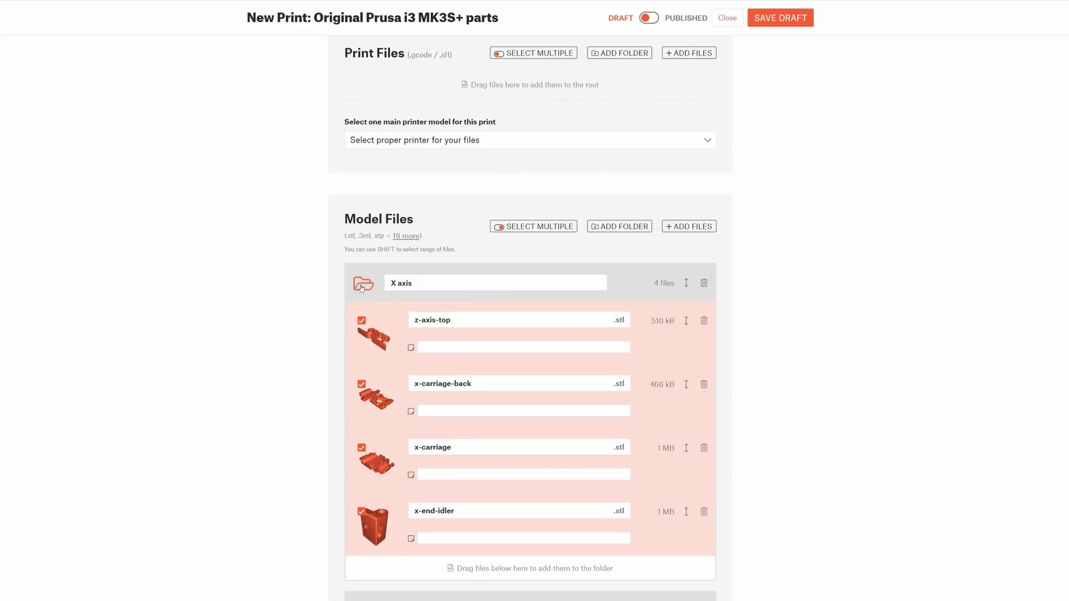
pyautogui.scroll(-2, 478, 418)
pyautogui.scroll(-1, 478, 418)
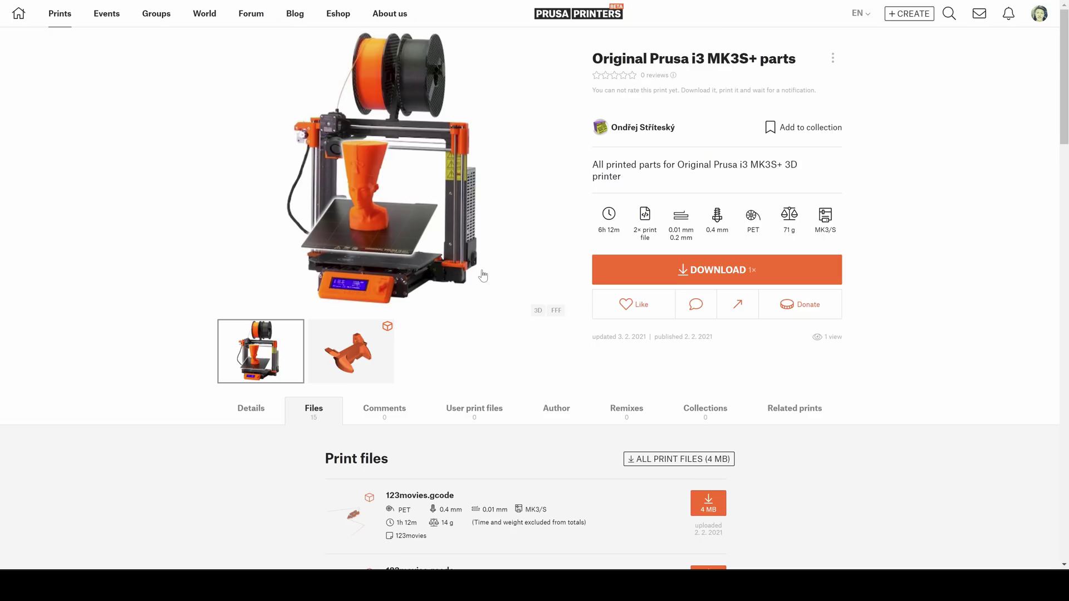
# - Collapse the X axis folder on the published page and browse the Y and Z axis files
pyautogui.scroll(-6, 473, 280)
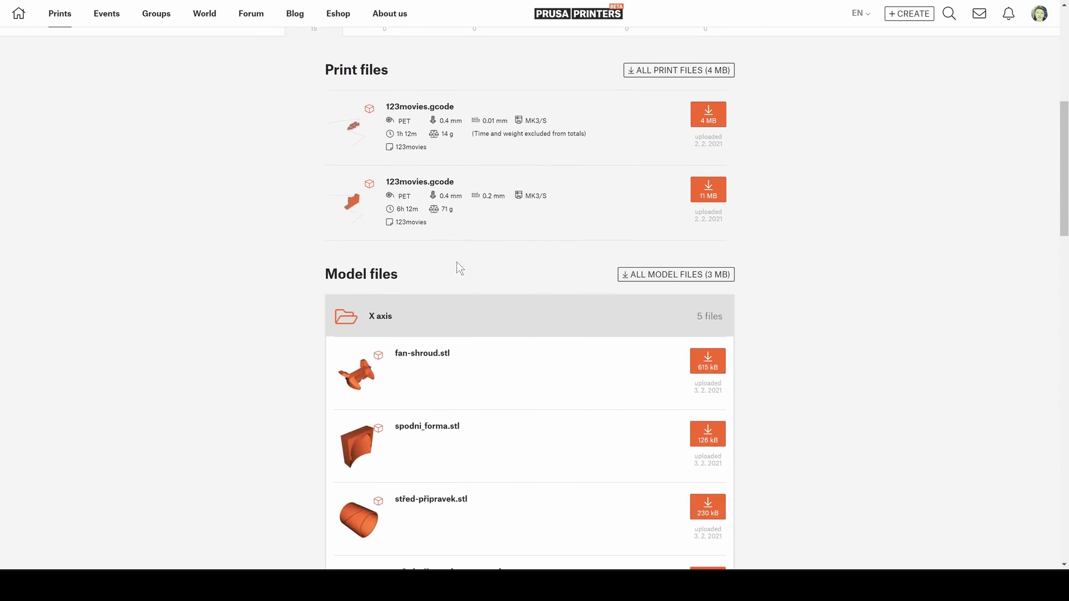
pyautogui.scroll(-3, 475, 201)
pyautogui.scroll(-1, 455, 197)
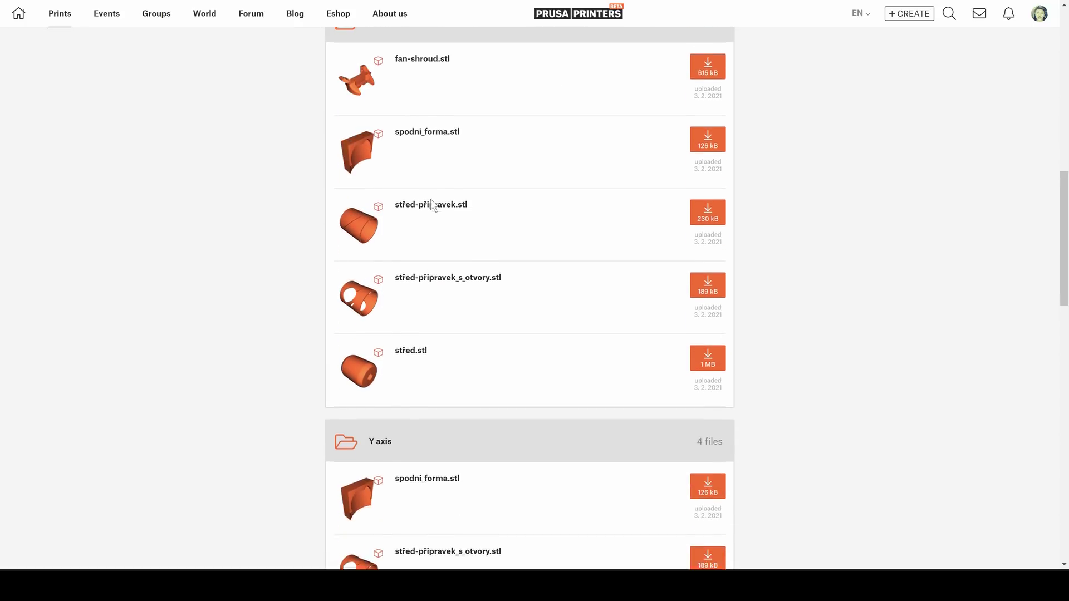
pyautogui.scroll(1, 418, 416)
pyautogui.scroll(-3, 449, 256)
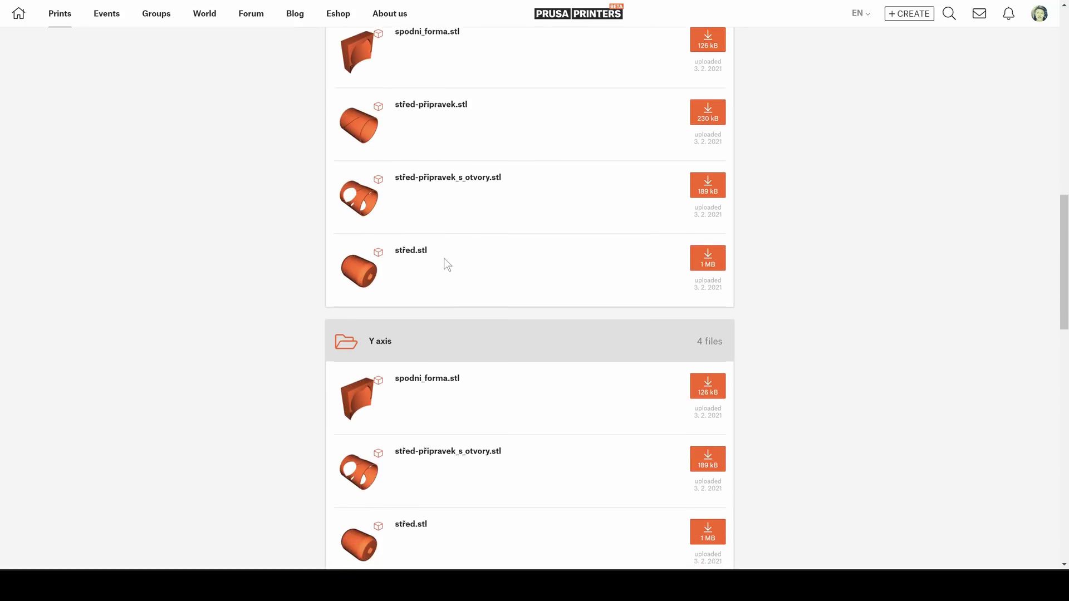
pyautogui.scroll(4, 443, 262)
pyautogui.click(384, 149)
pyautogui.scroll(-1, 423, 159)
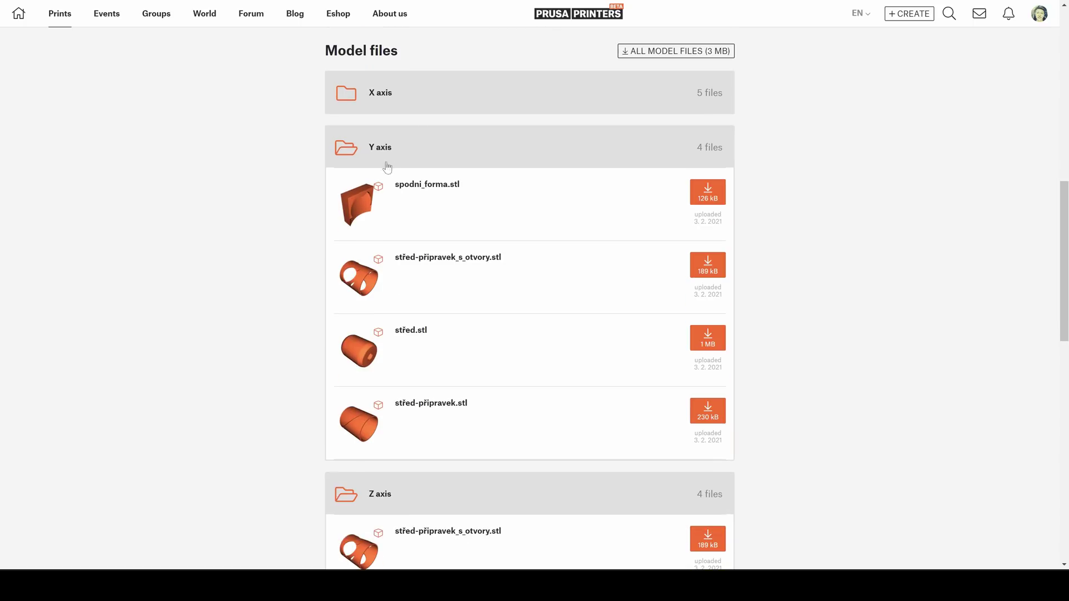
pyautogui.scroll(-4, 470, 244)
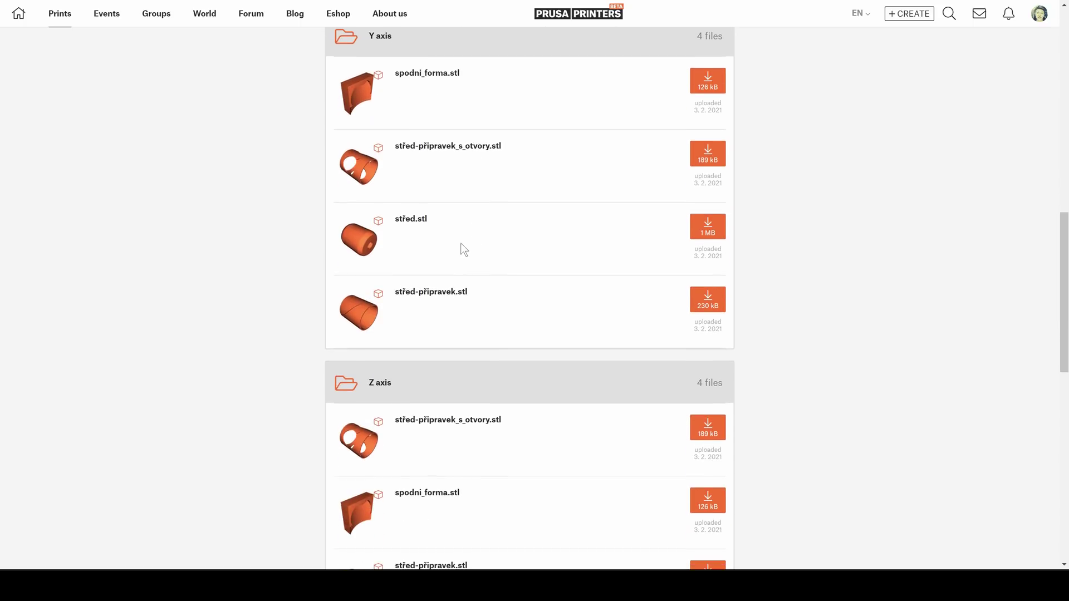
pyautogui.scroll(-3, 463, 253)
pyautogui.scroll(1, 463, 256)
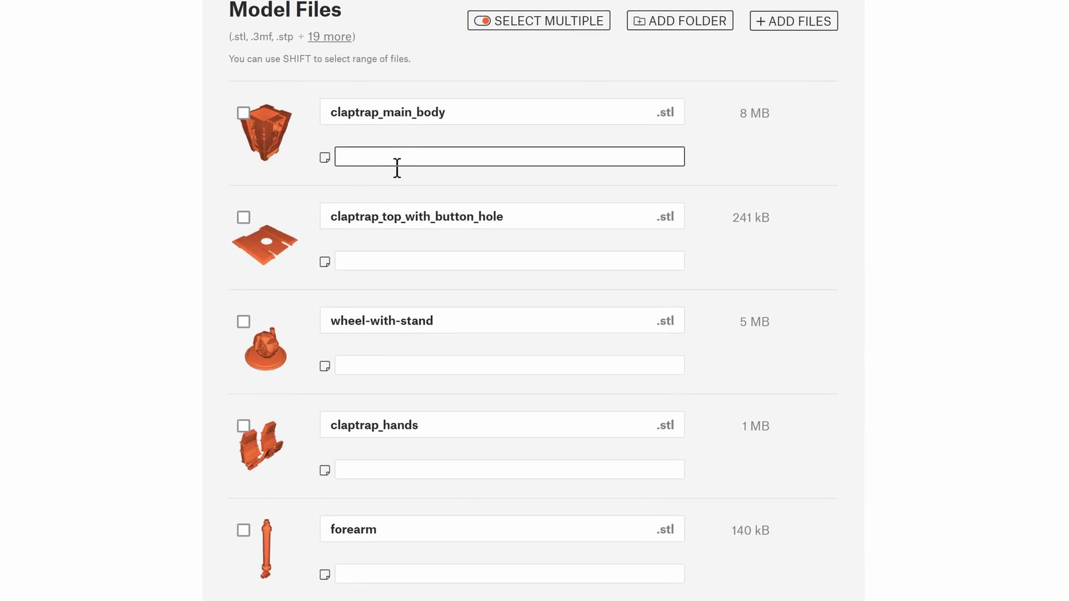
# - Add notes 'Needs supports', 'Print from ASA' and 'Print 2 pcs' to main body, top and forearm
pyautogui.scroll(-1, 404, 167)
pyautogui.scroll(1, 423, 151)
pyautogui.write('Needs supports')
pyautogui.scroll(-1, 464, 129)
pyautogui.click(401, 180)
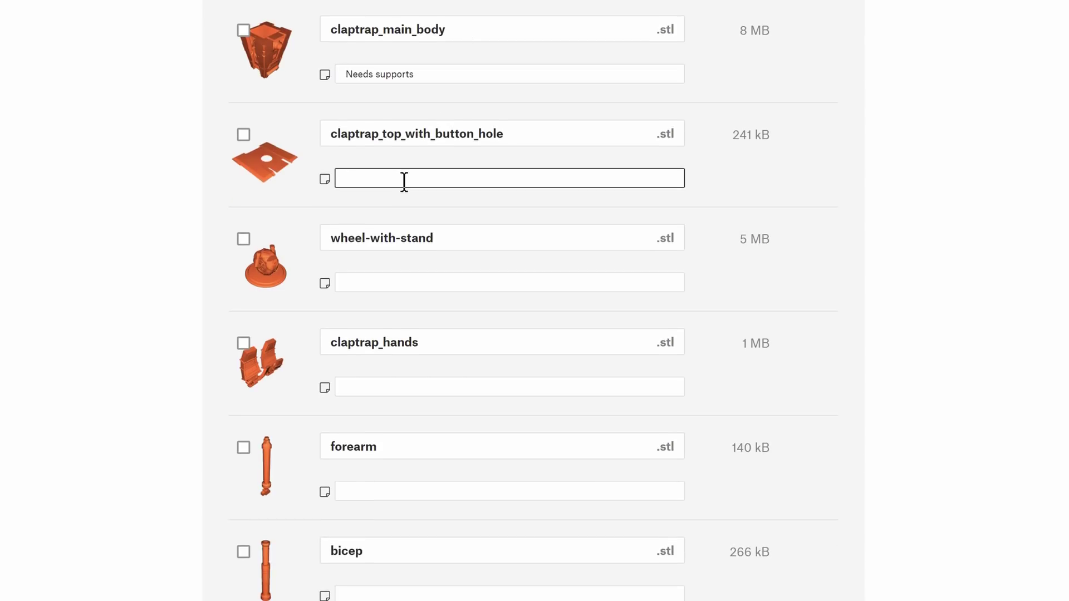
pyautogui.write('Print from ASA')
pyautogui.scroll(-1, 408, 334)
pyautogui.click(410, 414)
pyautogui.write('Print 2')
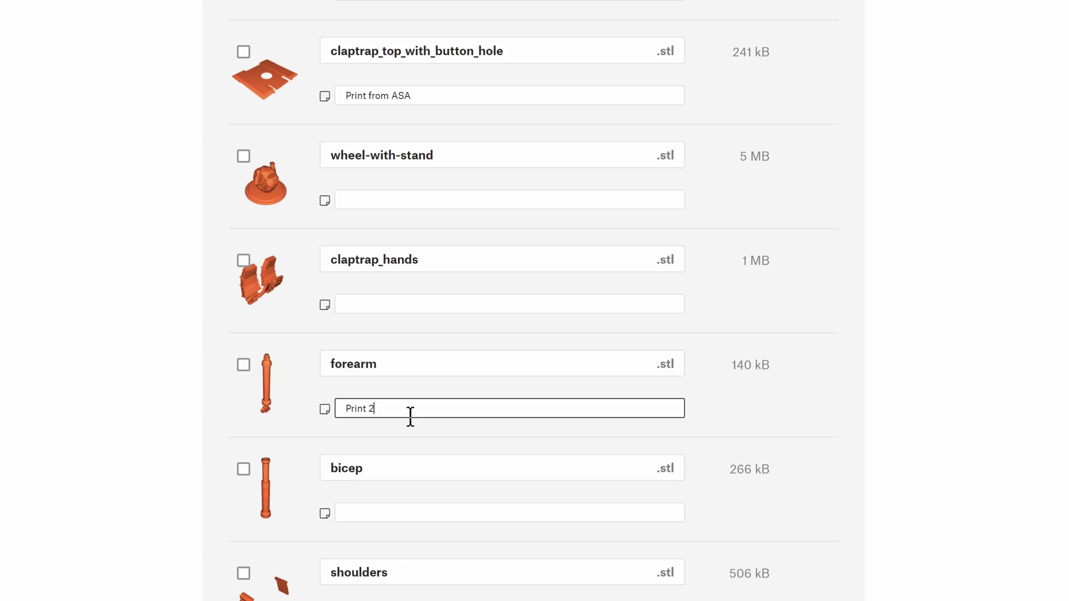
pyautogui.write(' pcs')
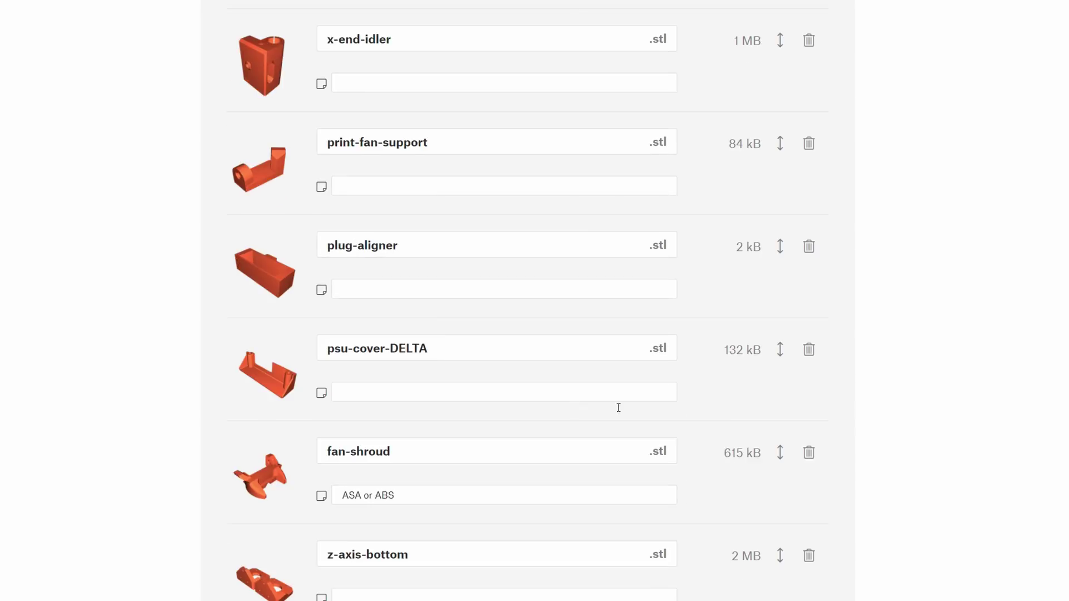
# - Append '-NEW' to the fan-shroud file name and ' - rename' to z-screw-cover
pyautogui.click(449, 457)
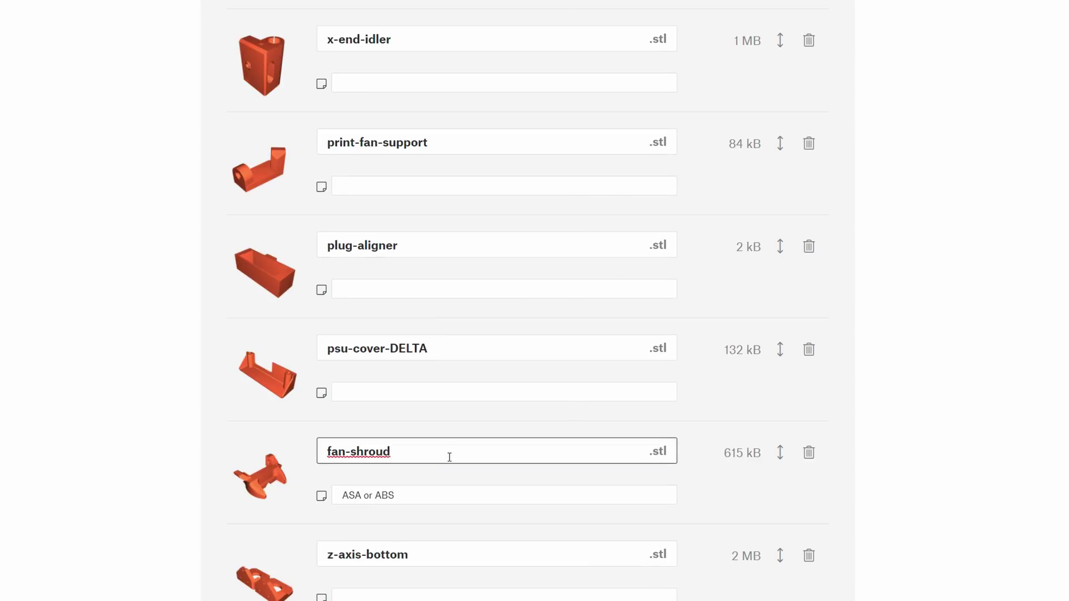
pyautogui.write('-NEW')
pyautogui.scroll(10, 482, 291)
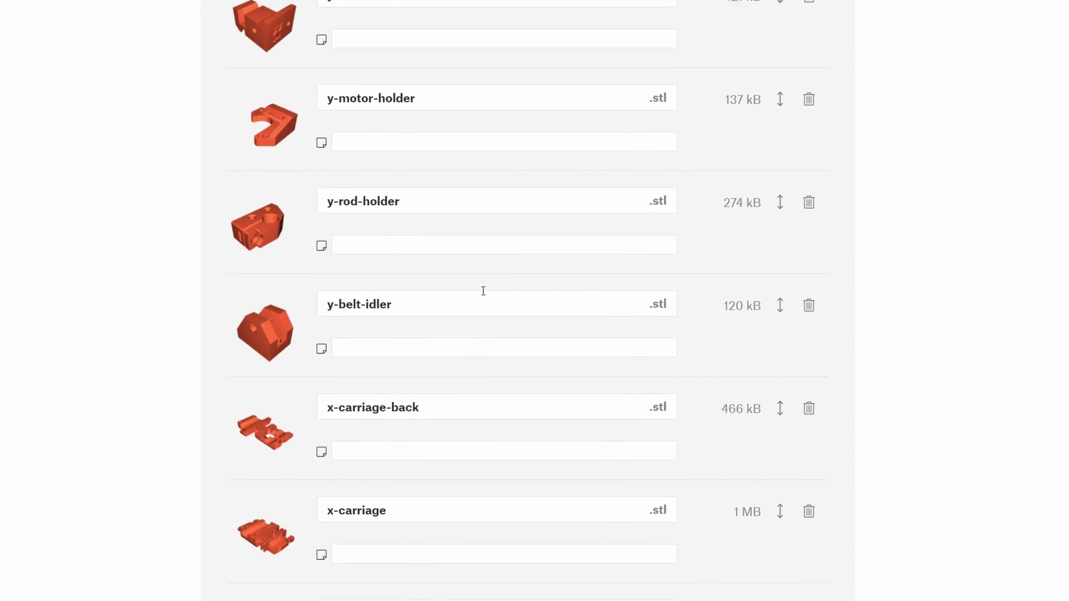
pyautogui.scroll(7, 487, 264)
pyautogui.click(473, 103)
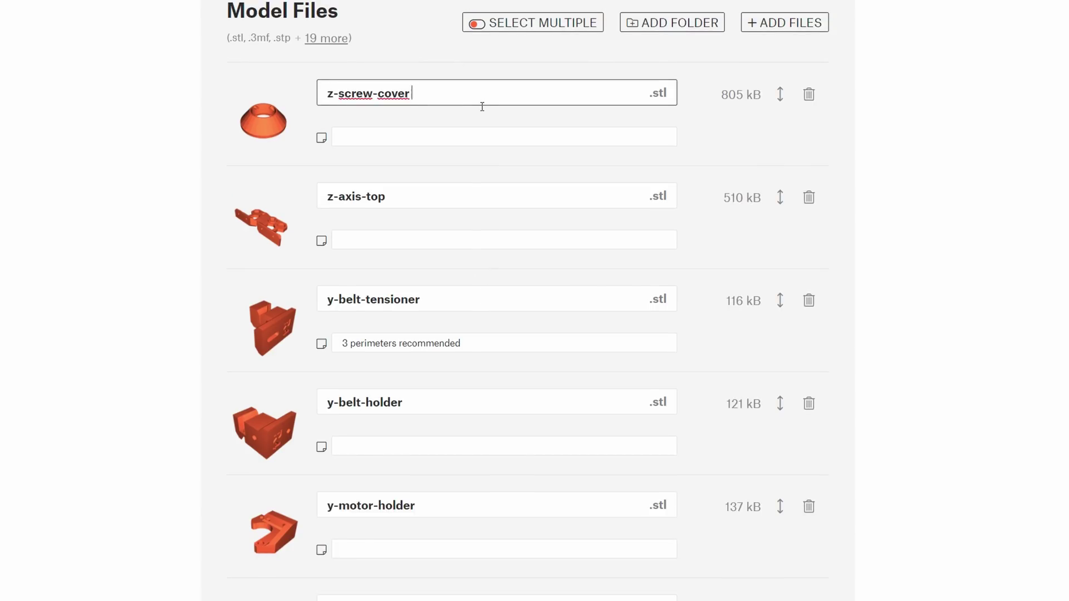
pyautogui.write('- rename')
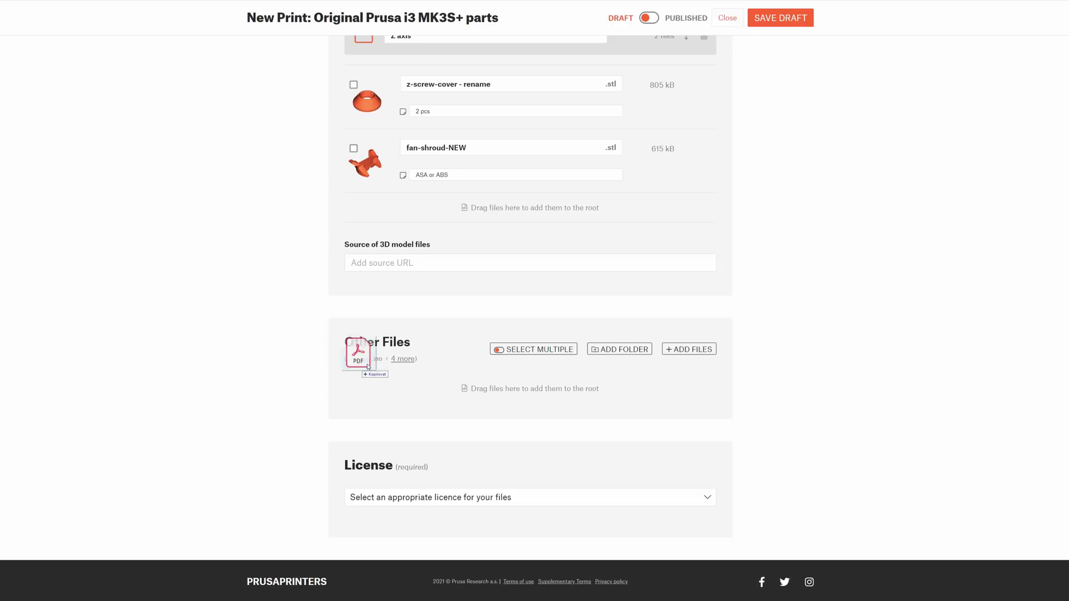
# - Drop the HowToPrintParts_MK3S+ PDF into Other Files and start a note for it
pyautogui.moveTo(364, 376); pyautogui.dragTo(508, 393)
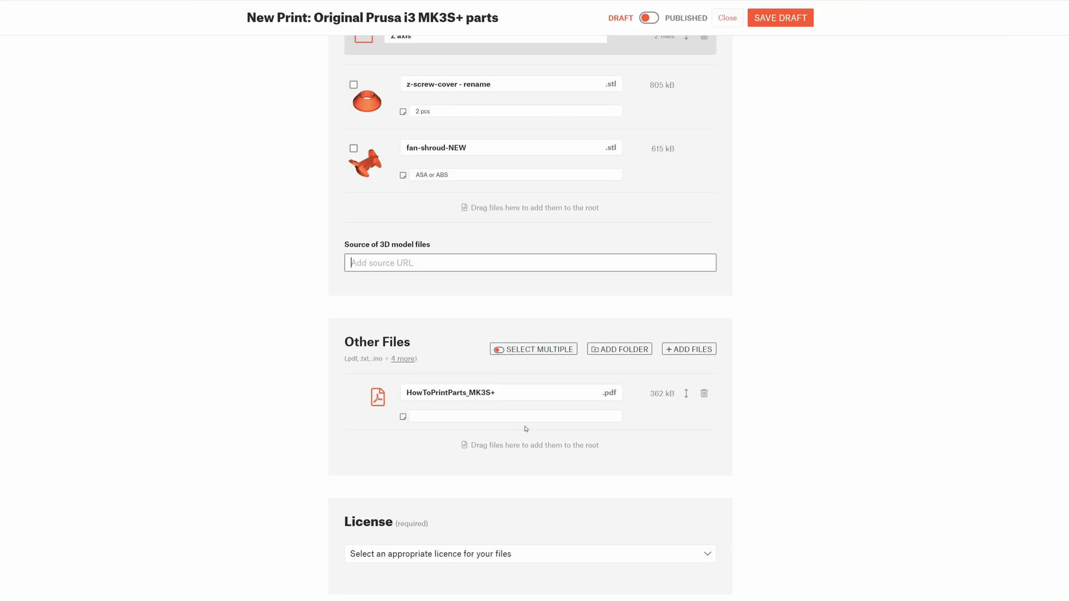
pyautogui.scroll(-2, 526, 428)
pyautogui.click(473, 371)
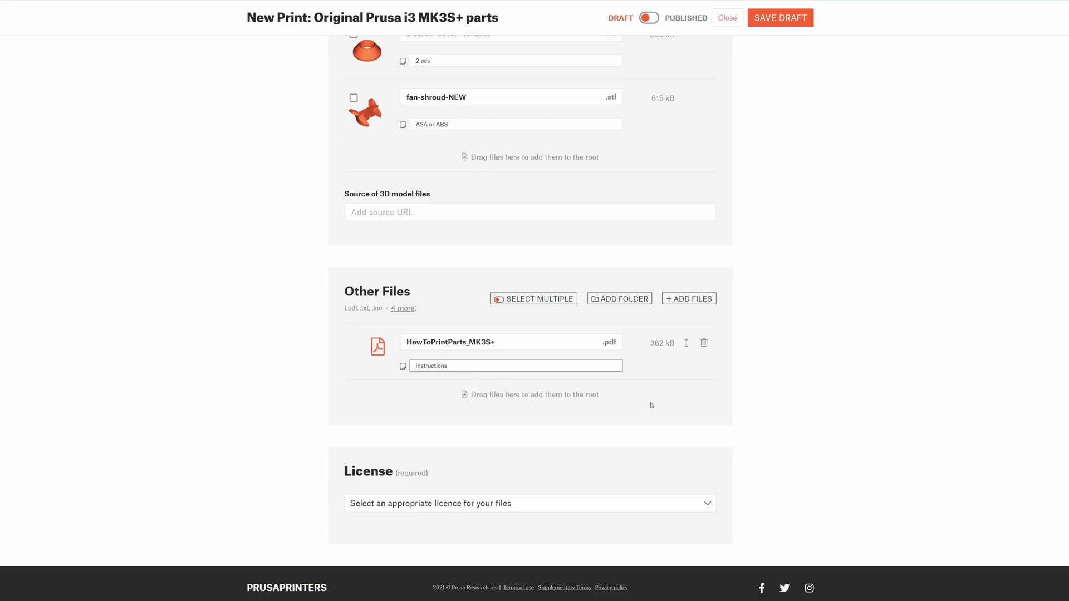
# - Set the licence to GNU General Public License v3.0
pyautogui.scroll(-1, 512, 462)
pyautogui.click(470, 503)
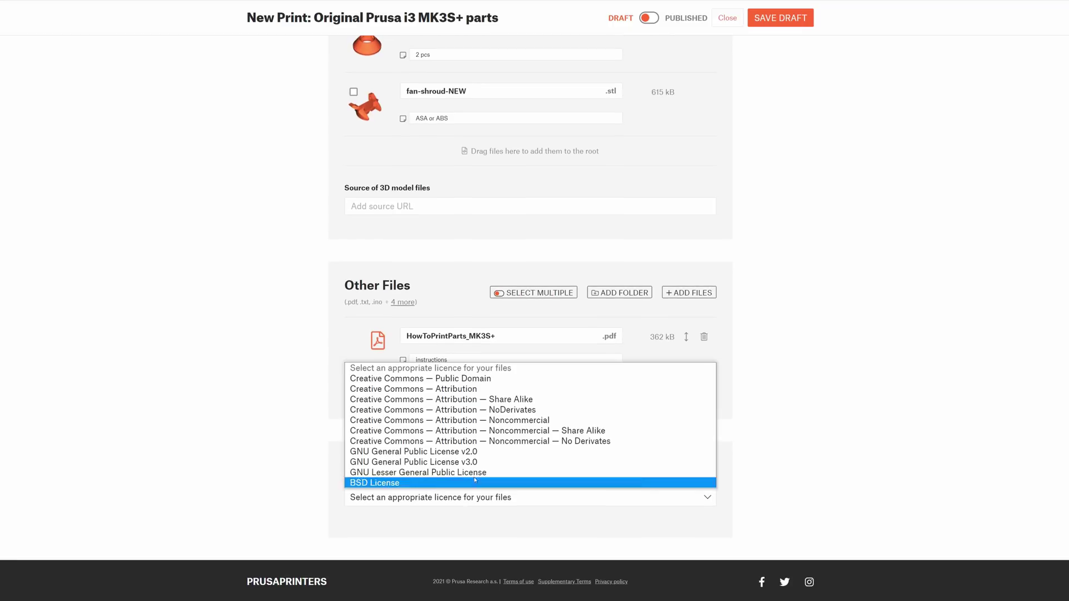
pyautogui.click(490, 462)
pyautogui.scroll(-2, 623, 410)
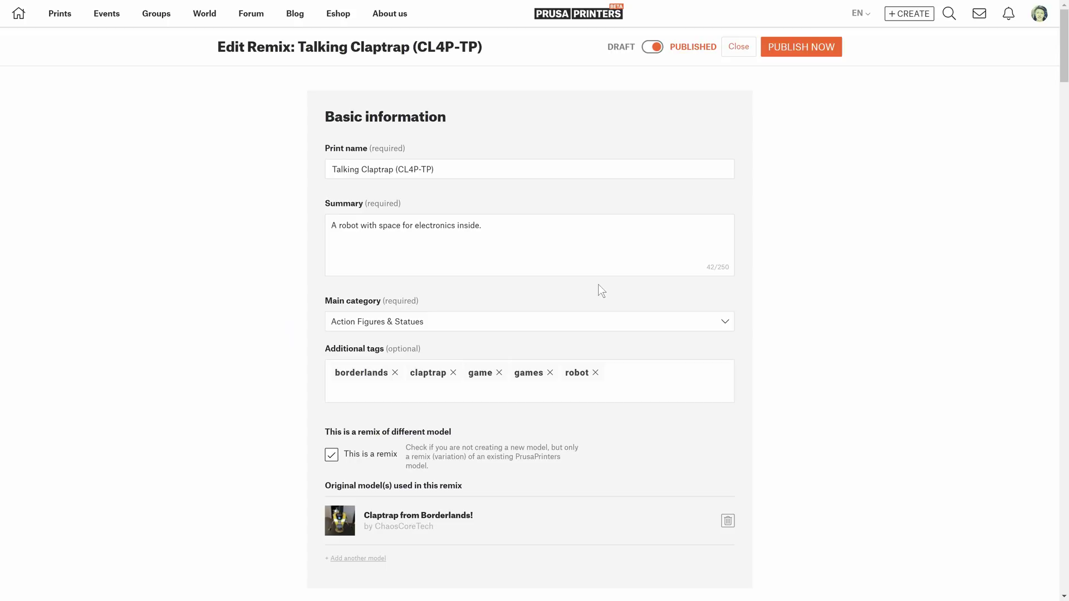
# - Format the 'ARTICLE & TUTORIAL:' line in the Instructions as Heading 1
pyautogui.scroll(-10, 603, 270)
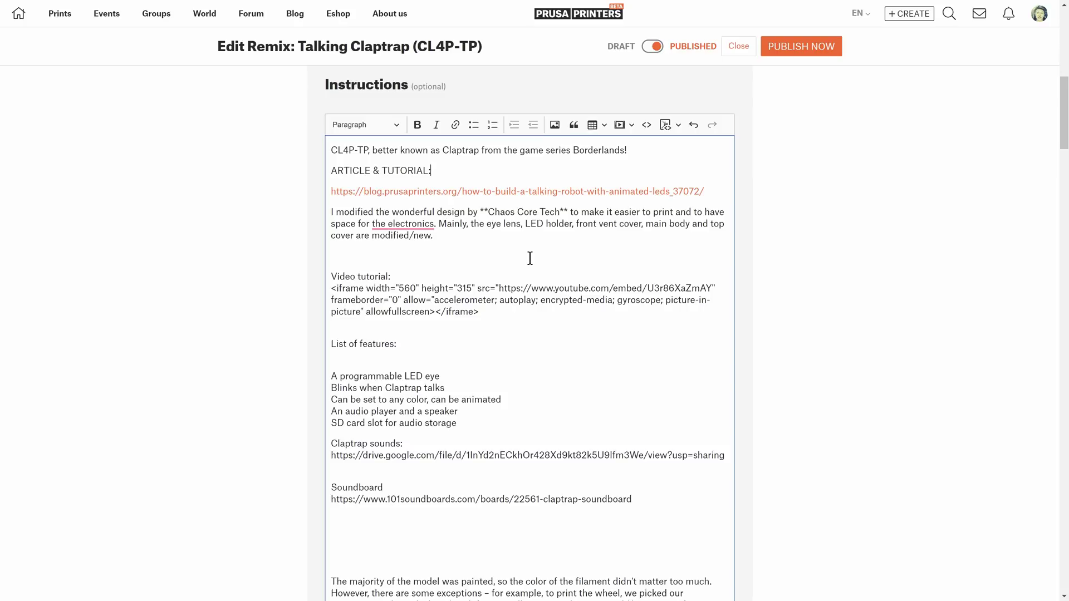
pyautogui.scroll(1, 519, 273)
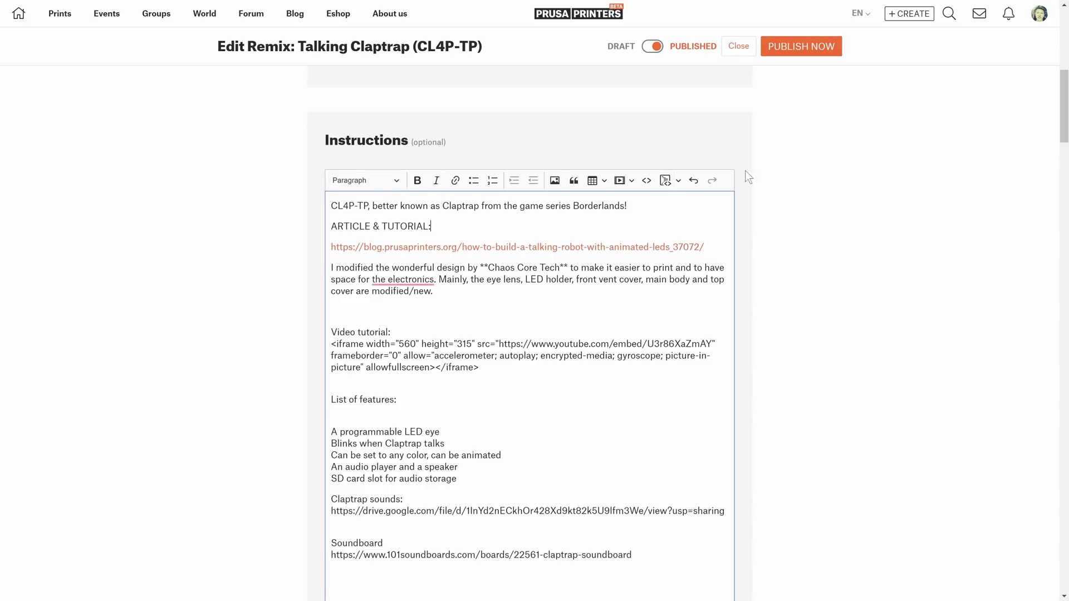
pyautogui.moveTo(445, 226); pyautogui.dragTo(303, 225)
pyautogui.click(365, 180)
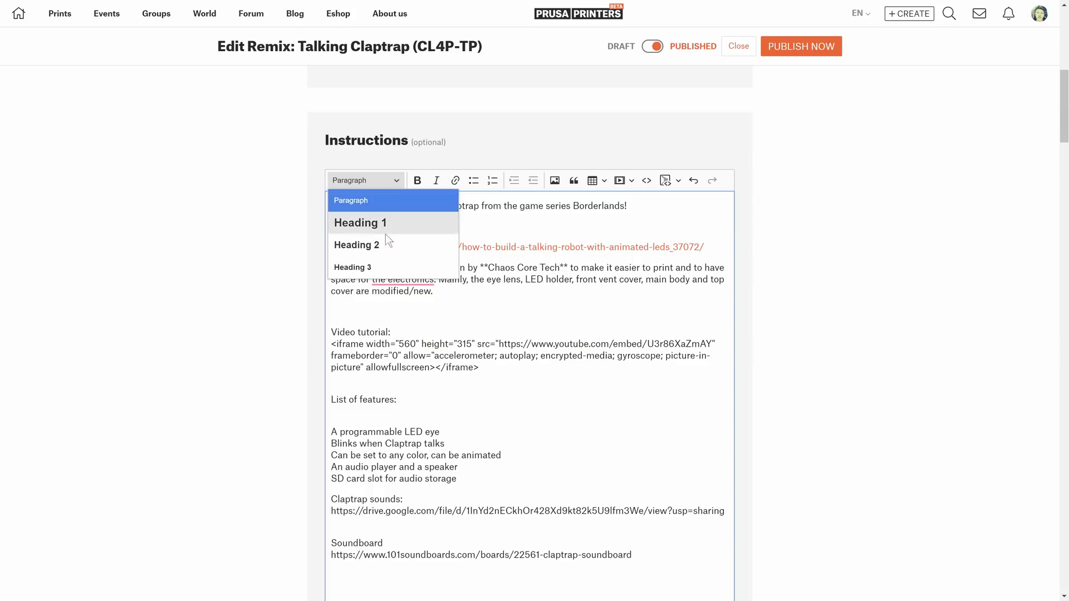
pyautogui.click(385, 229)
# - Check the blog link preview, then add an empty paragraph after the URL line
pyautogui.click(427, 244)
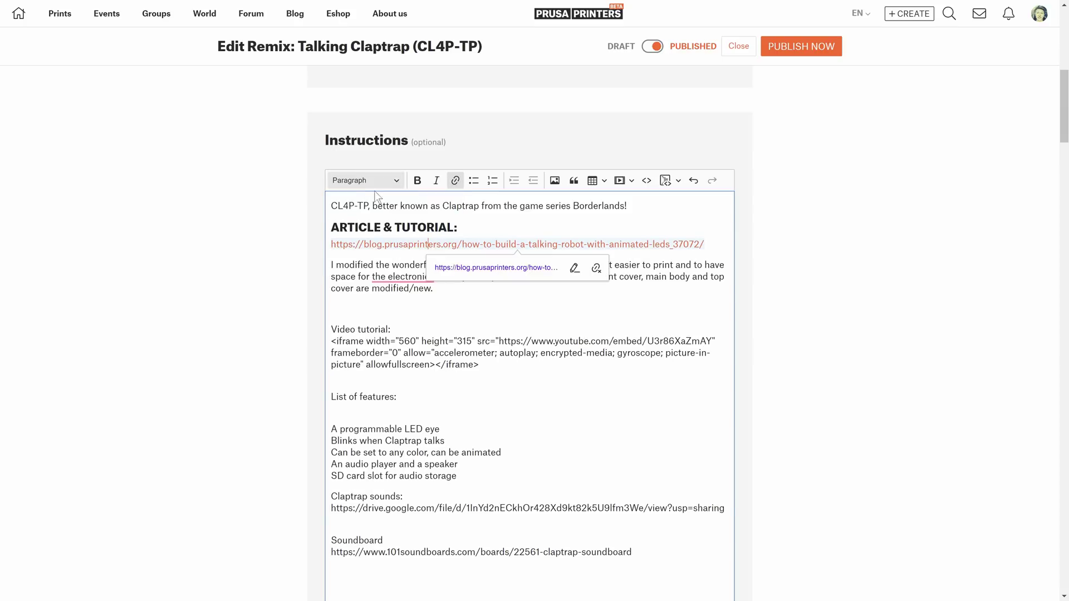
pyautogui.click(477, 221)
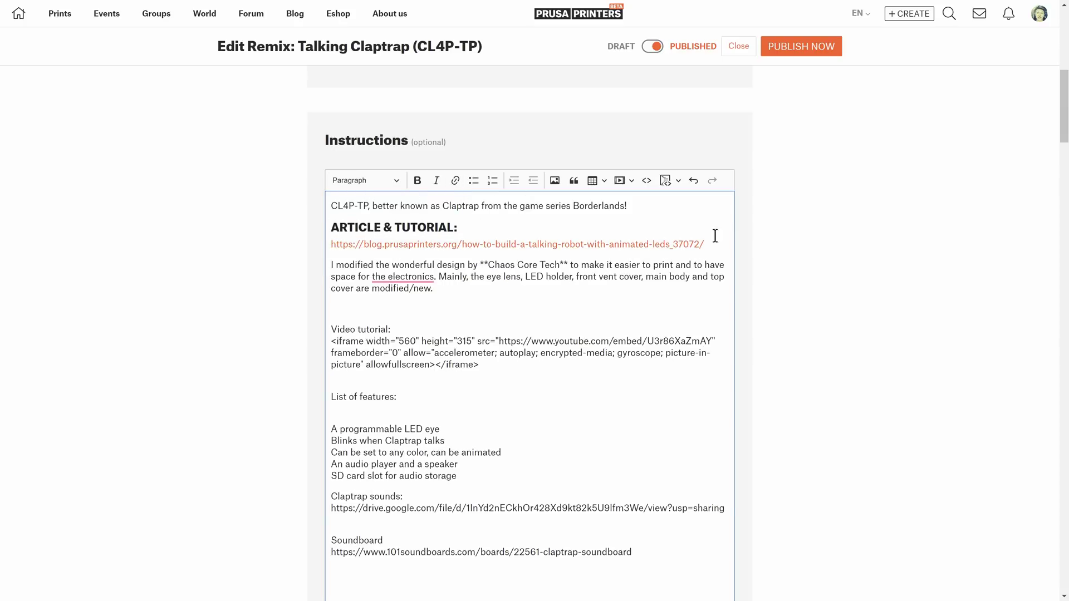
pyautogui.click(730, 246)
pyautogui.press('Return')
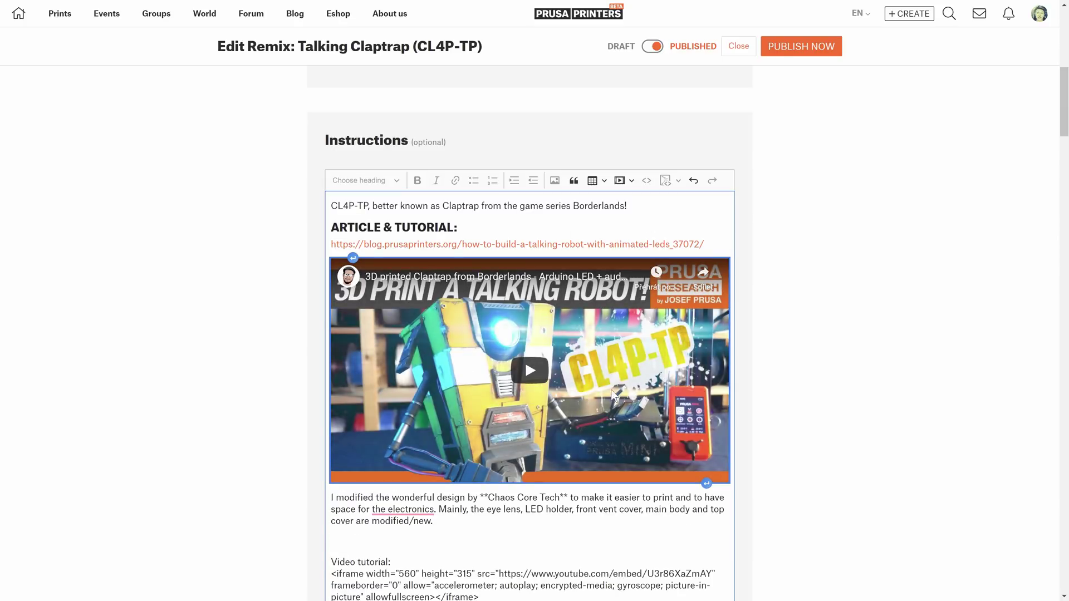
# - Insert wiring_diagram.jpg on a new line below 'modified/new.' in the Claptrap instructions
pyautogui.scroll(-2, 630, 320)
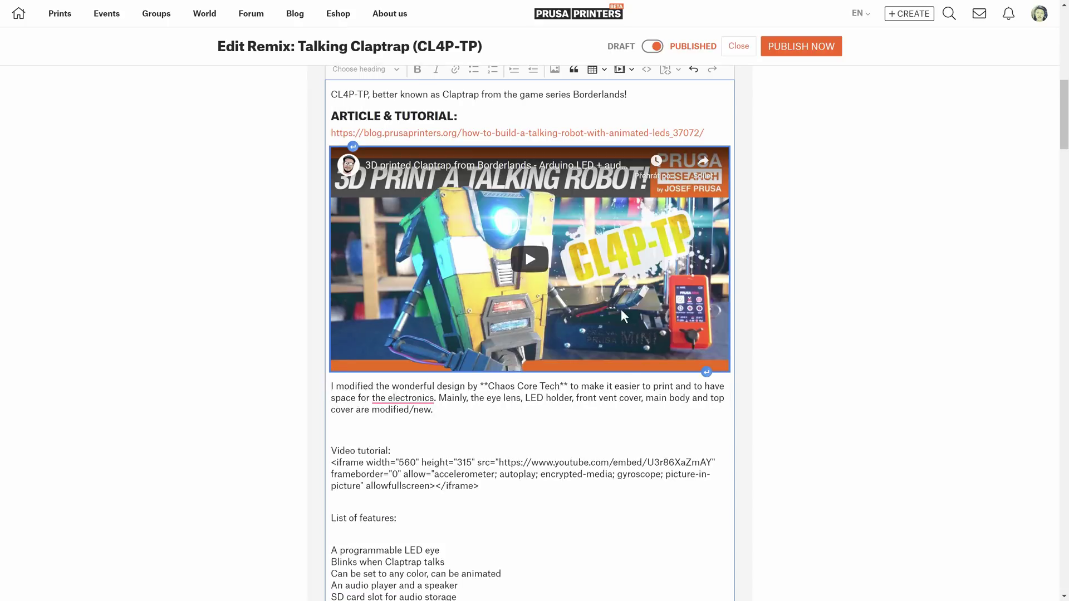
pyautogui.click(521, 412)
pyautogui.press('Return')
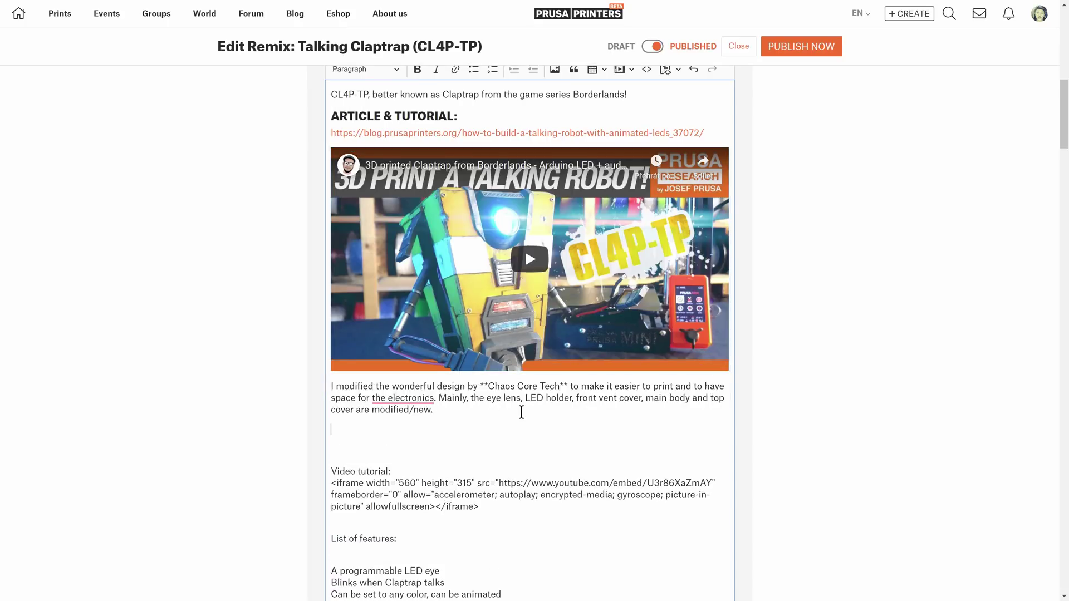
pyautogui.scroll(1, 613, 112)
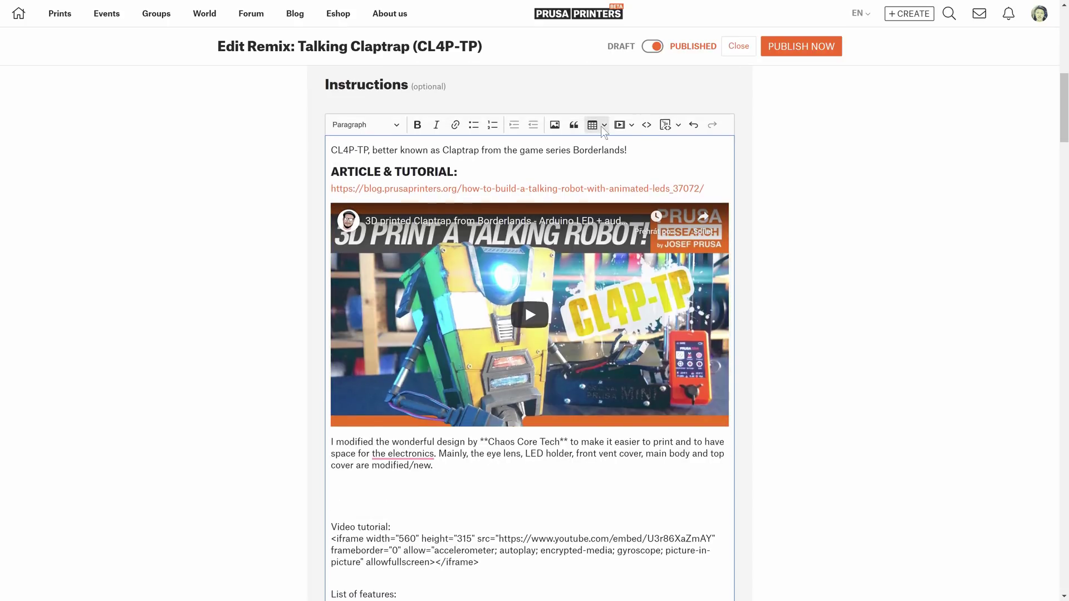
pyautogui.click(554, 125)
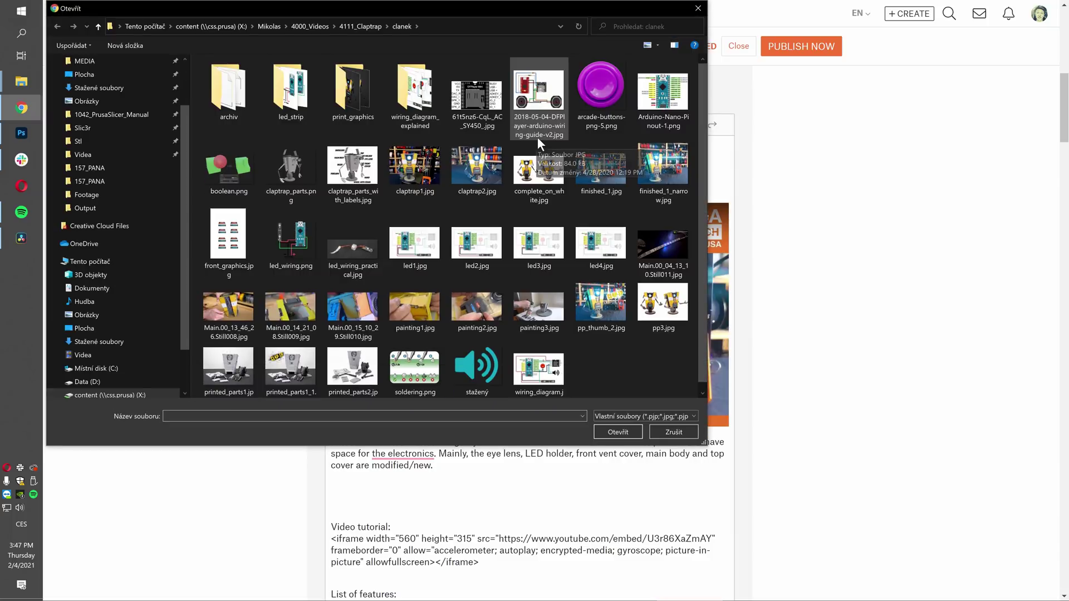
pyautogui.doubleClick(538, 369)
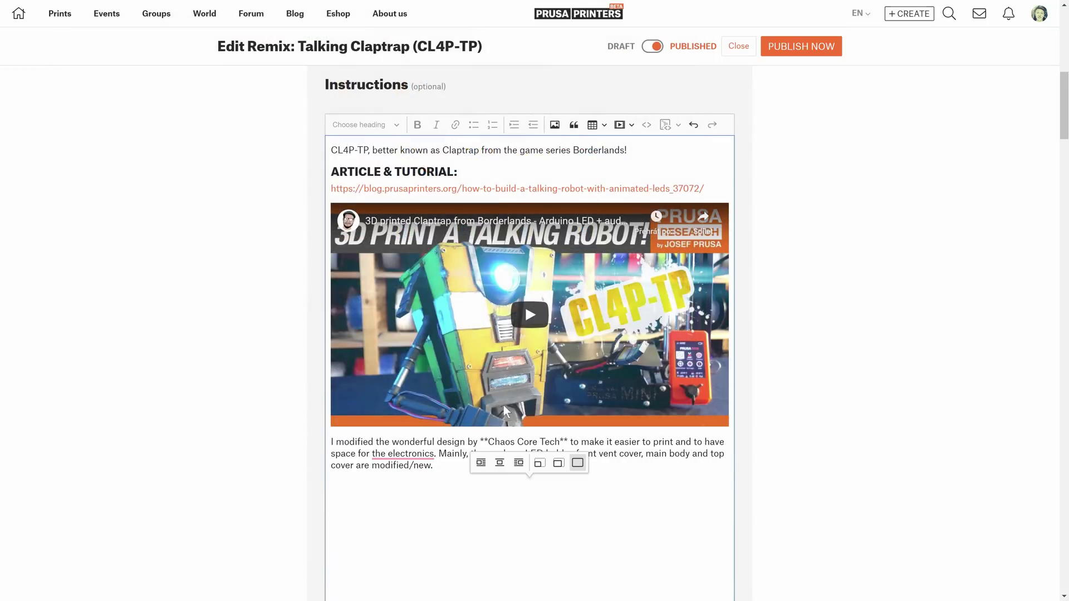
pyautogui.scroll(-4, 656, 323)
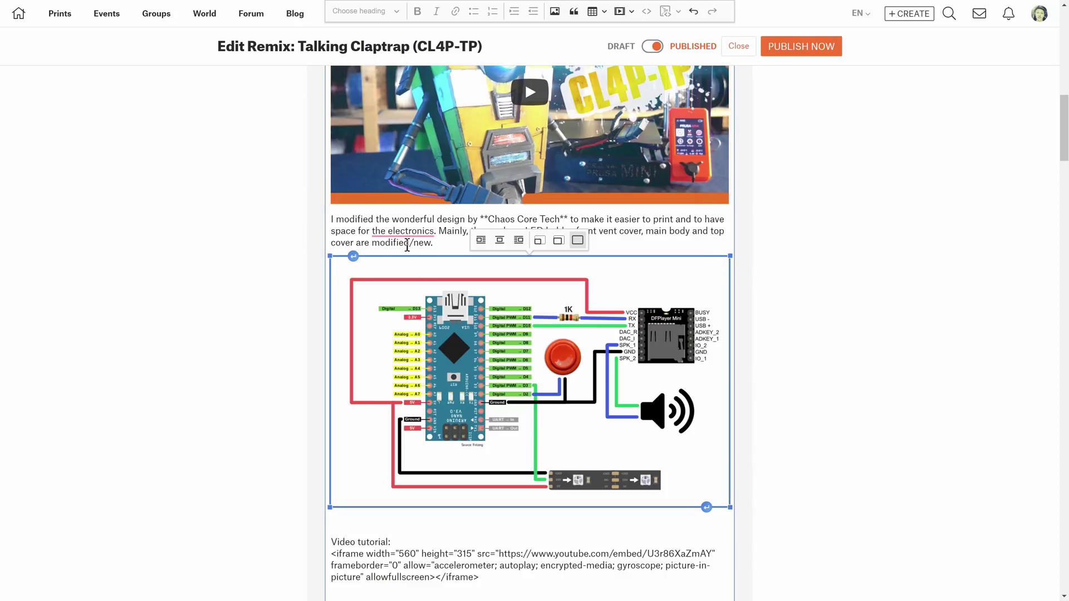
pyautogui.click(395, 231)
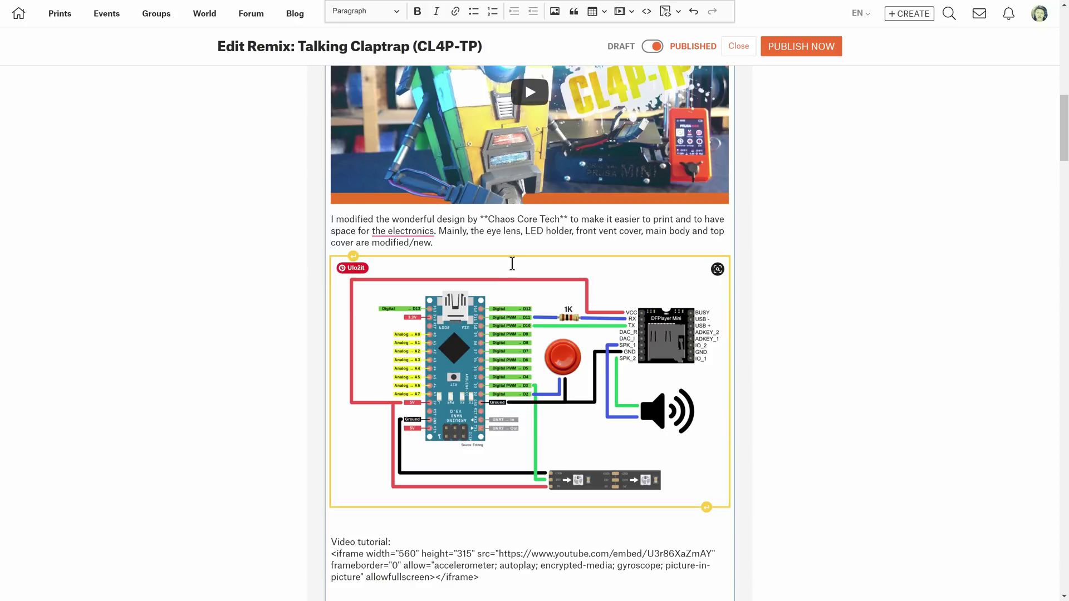
pyautogui.scroll(-2, 530, 239)
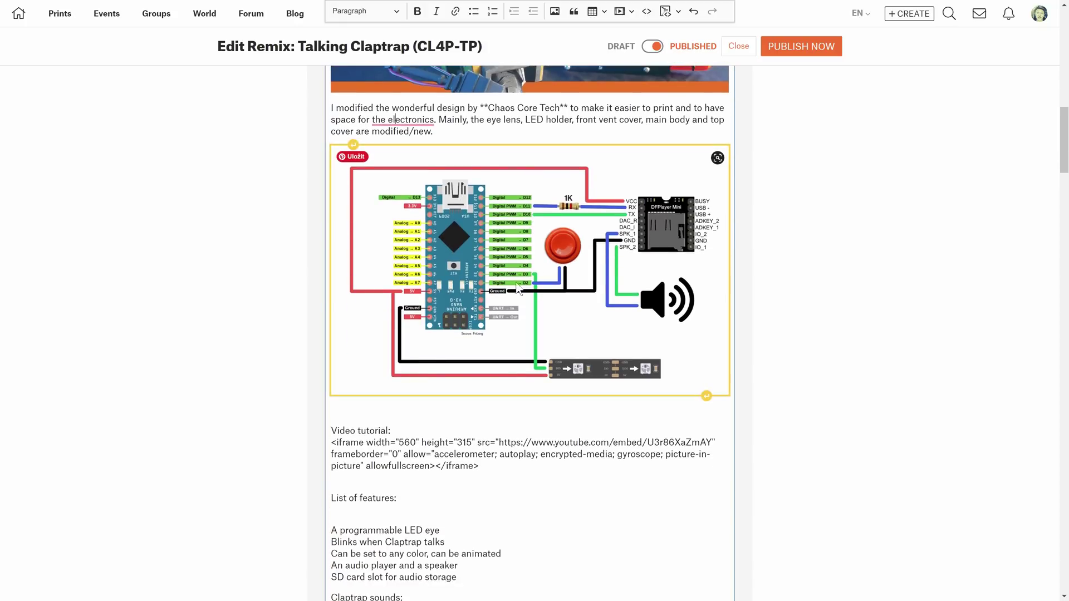
pyautogui.scroll(-15, 486, 299)
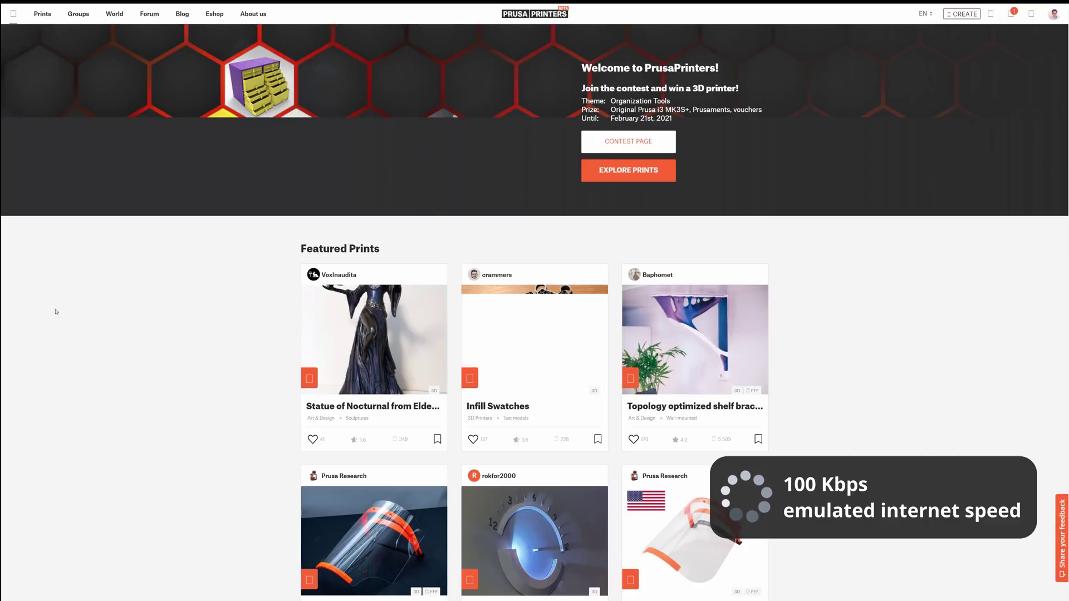
# - Filter the Prints catalogue to the Gadgets › Audio category
pyautogui.click(44, 13)
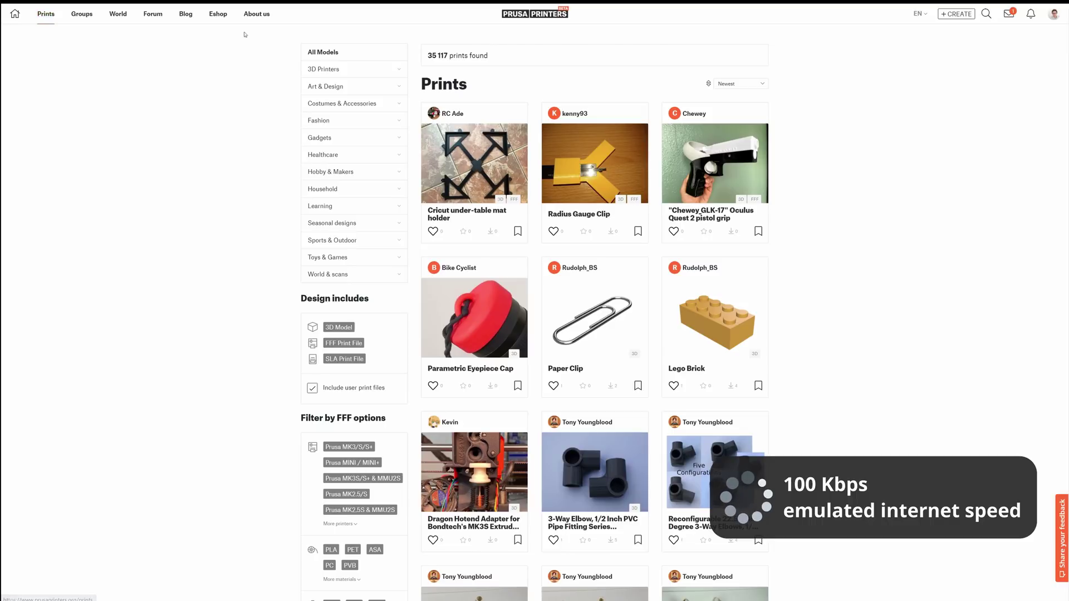
pyautogui.click(320, 139)
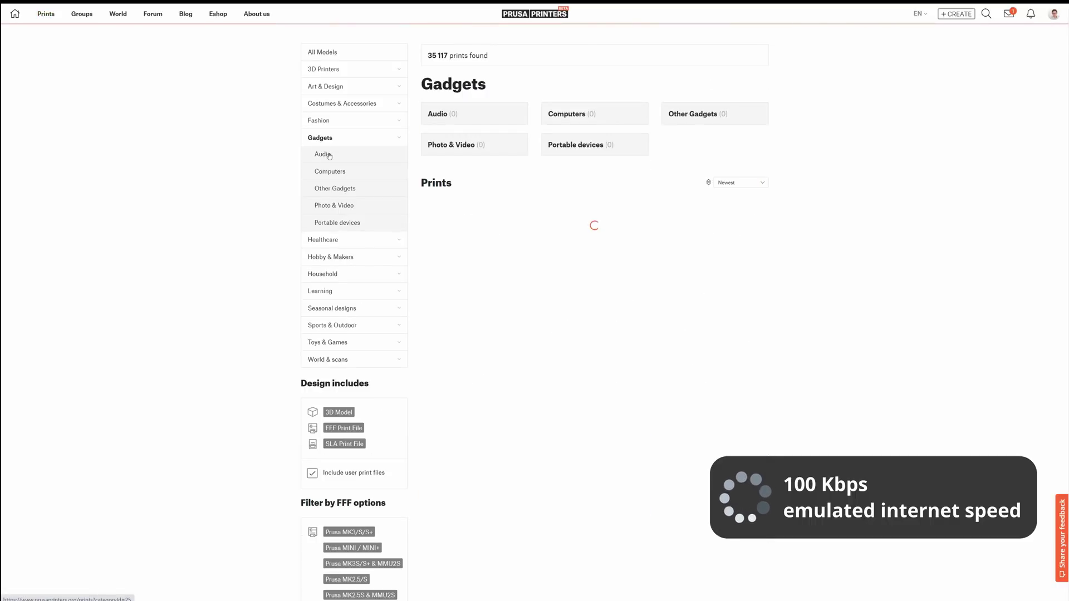
pyautogui.click(328, 156)
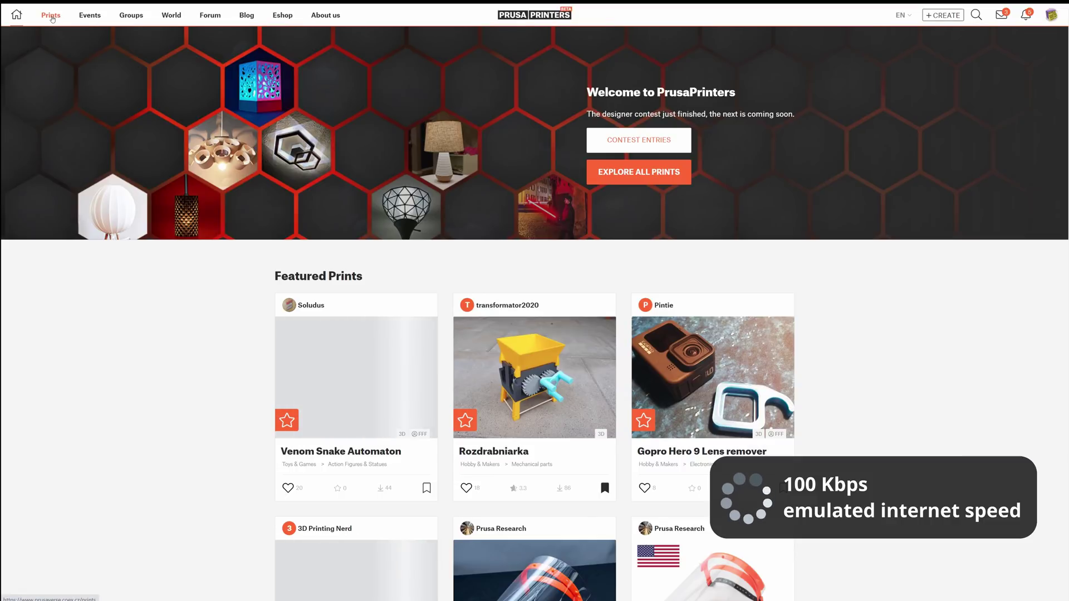
# - Open the Prints listing and scroll through it while the placeholder thumbnails load
pyautogui.click(52, 17)
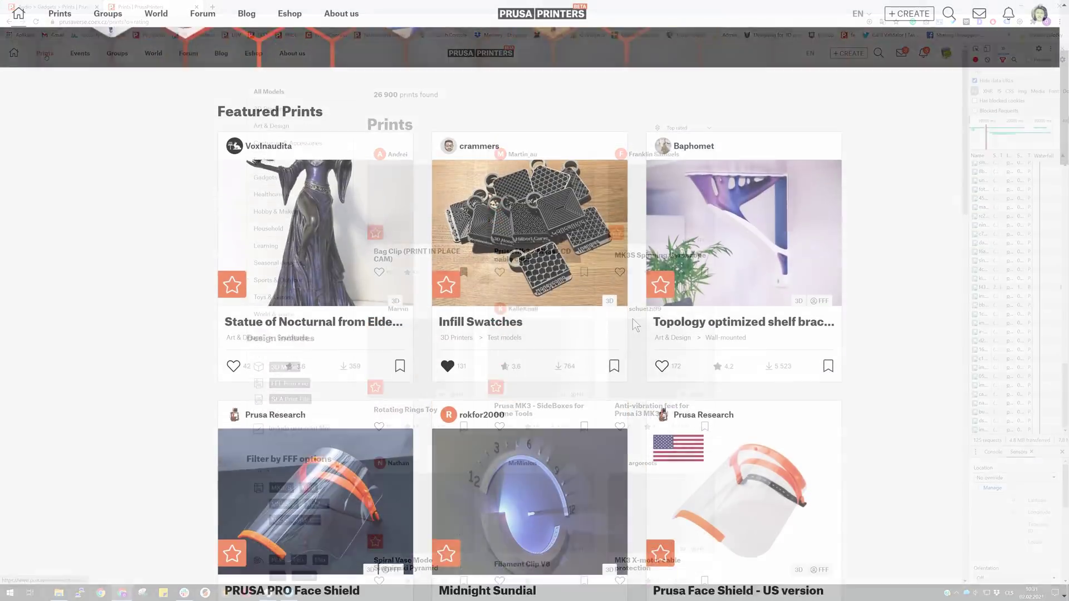
pyautogui.scroll(-4, 632, 320)
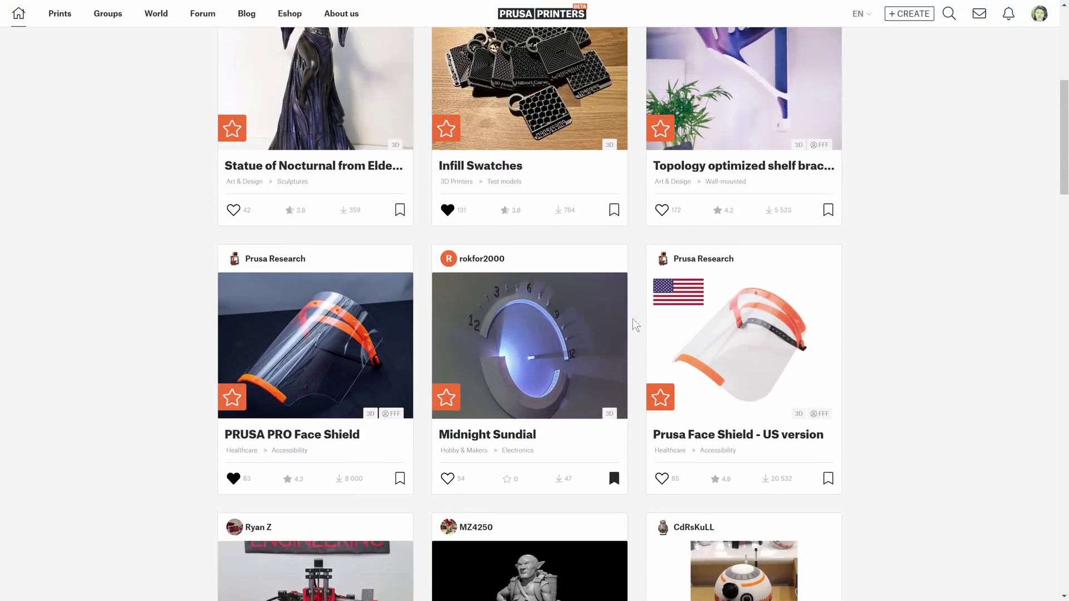
pyautogui.scroll(-5, 632, 319)
pyautogui.scroll(1, 632, 318)
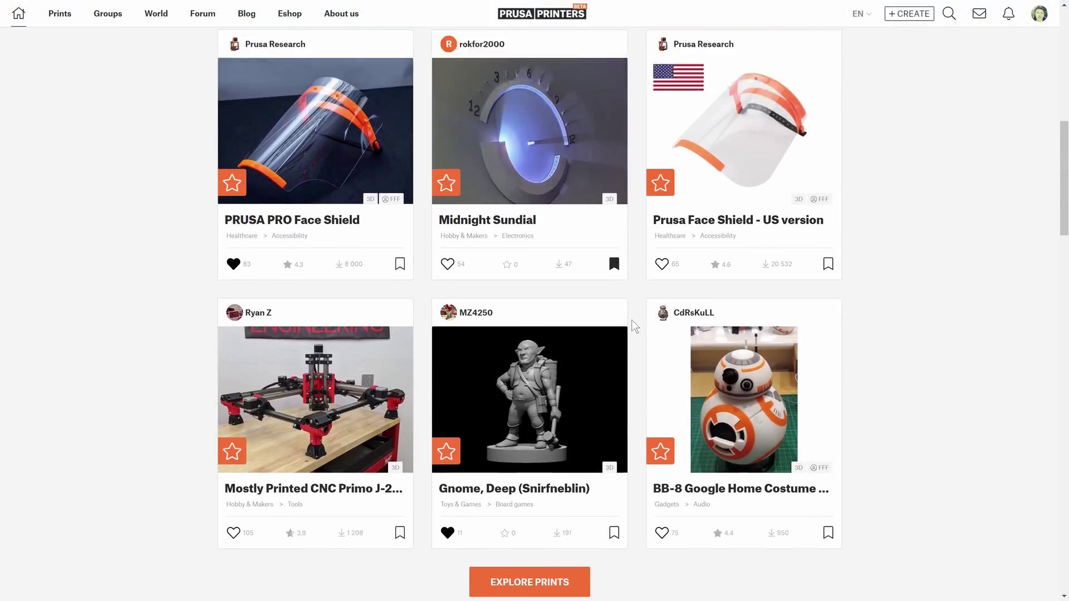
pyautogui.scroll(10, 632, 326)
# - Open the Organization Tools contest page and browse entries like Filament shelf and coin dispenser
pyautogui.click(633, 188)
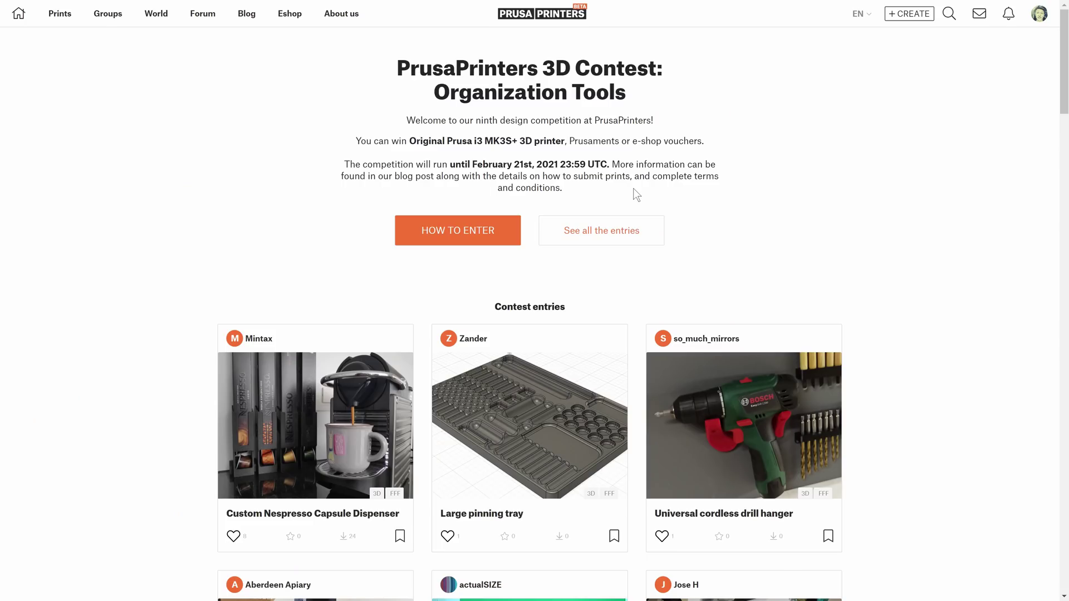
pyautogui.scroll(-5, 632, 226)
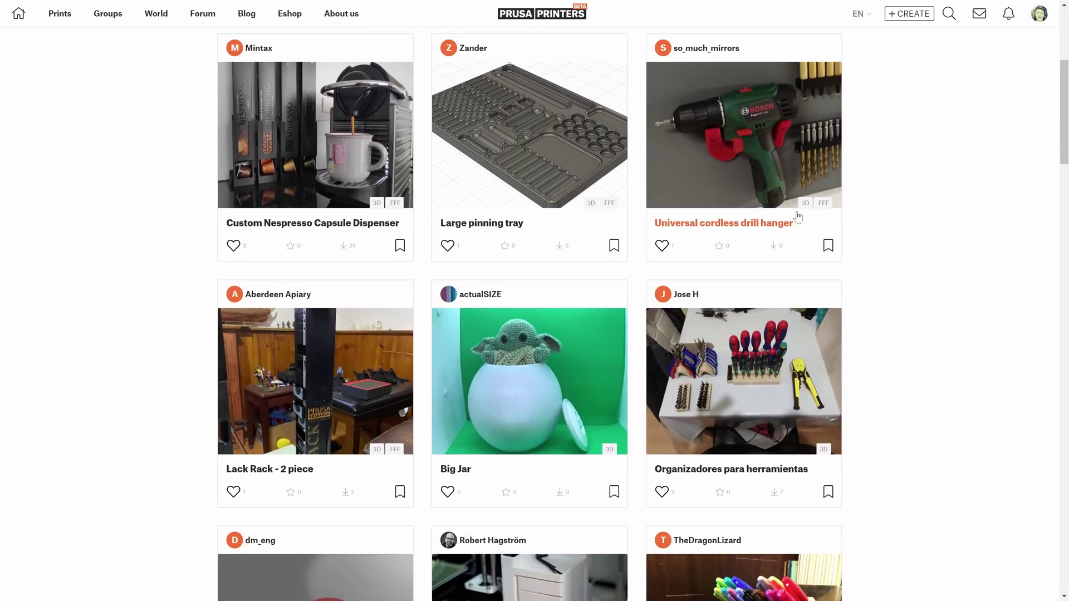
pyautogui.scroll(-5, 894, 208)
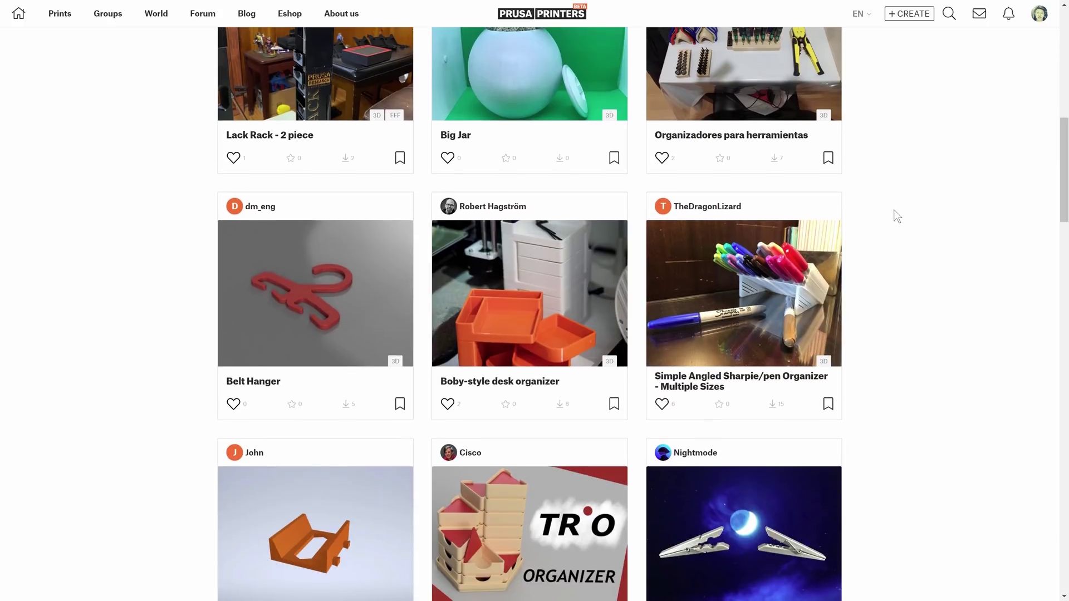
pyautogui.scroll(-20, 896, 214)
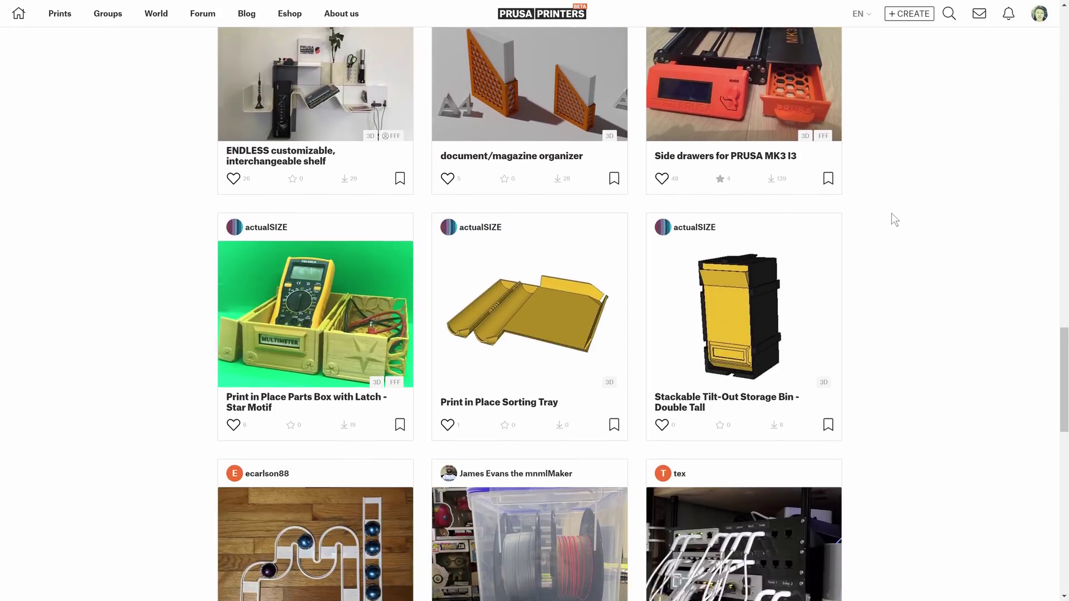
pyautogui.scroll(-1, 894, 220)
pyautogui.scroll(-11, 894, 221)
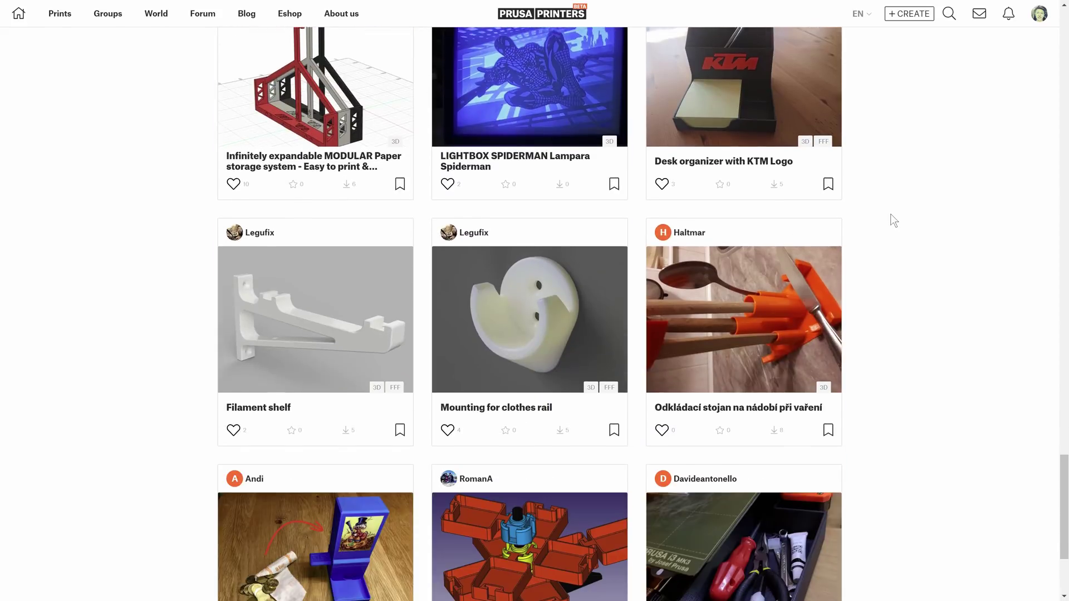
pyautogui.scroll(-4, 891, 218)
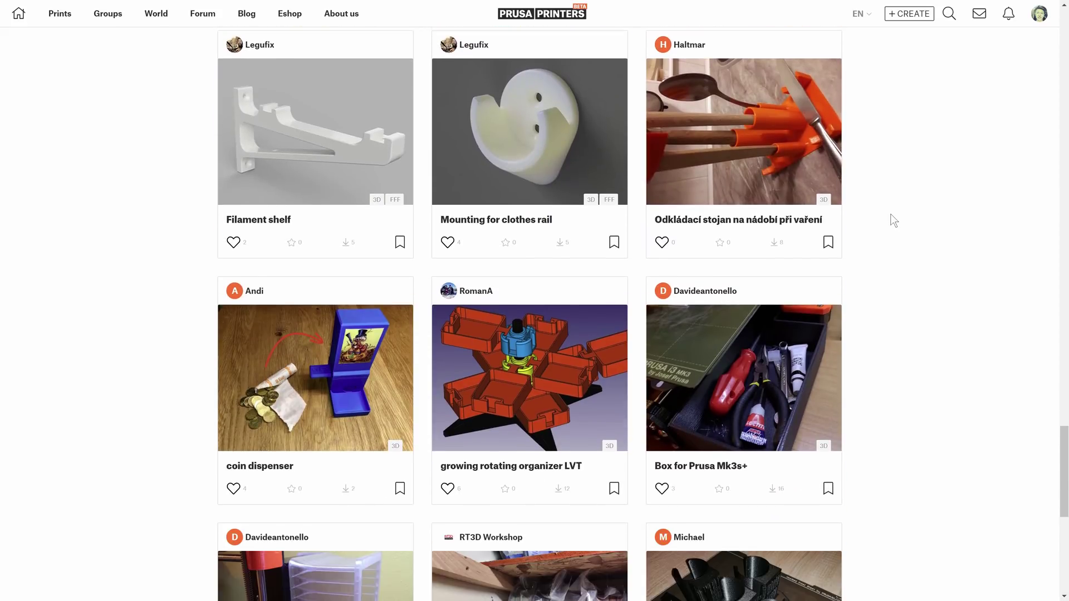